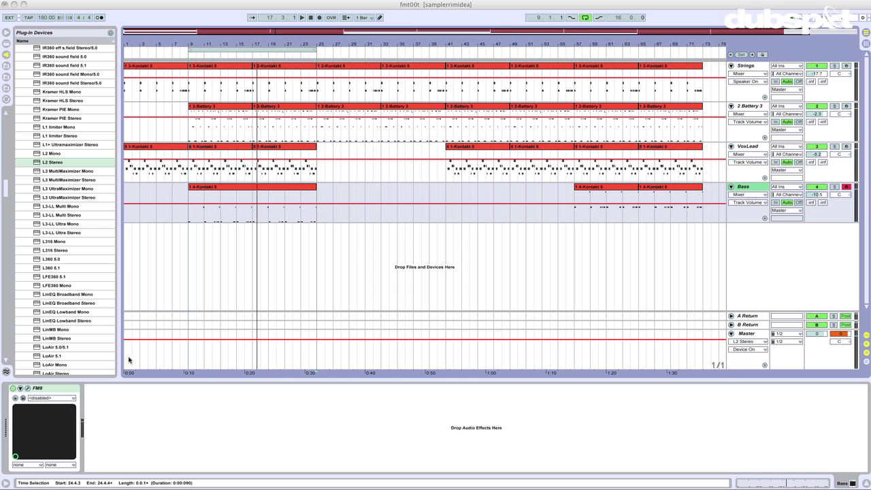
# - View the existing FM8 patch on the Bass track and select the track's first clip in the arrangement
pyautogui.click(28, 388)
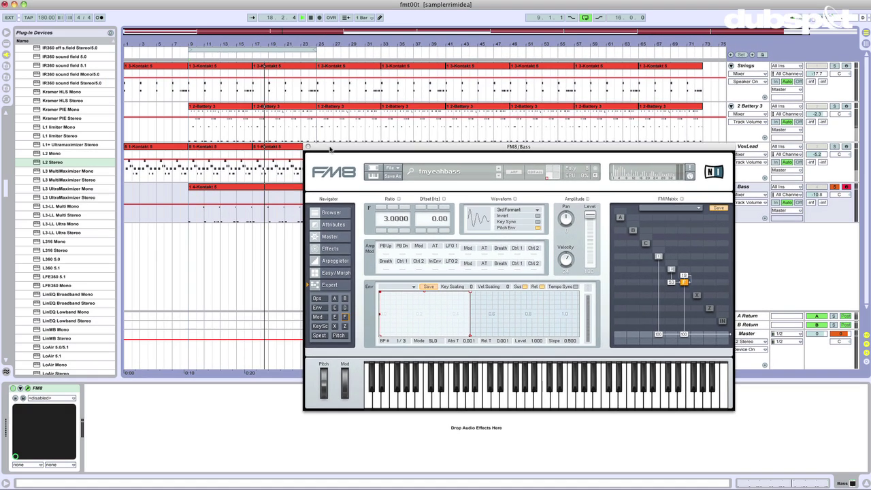
pyautogui.moveTo(264, 186); pyautogui.dragTo(152, 101)
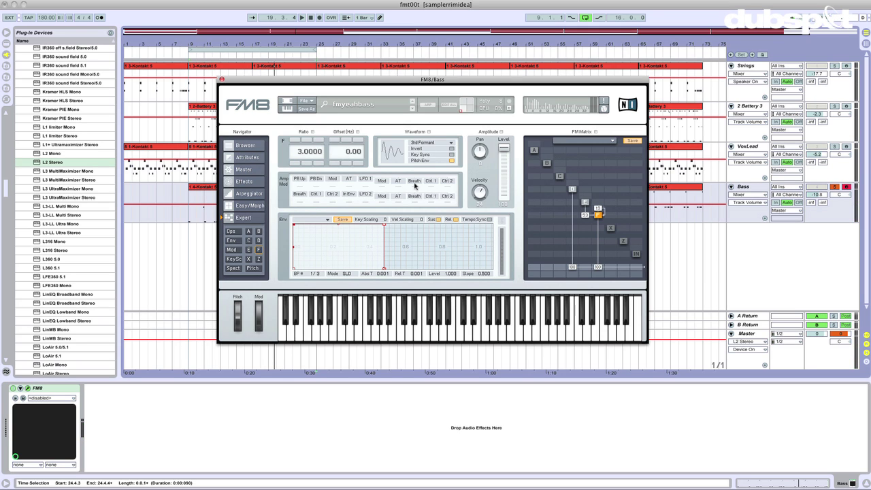
pyautogui.press('super+alt+p')
pyautogui.click(277, 189)
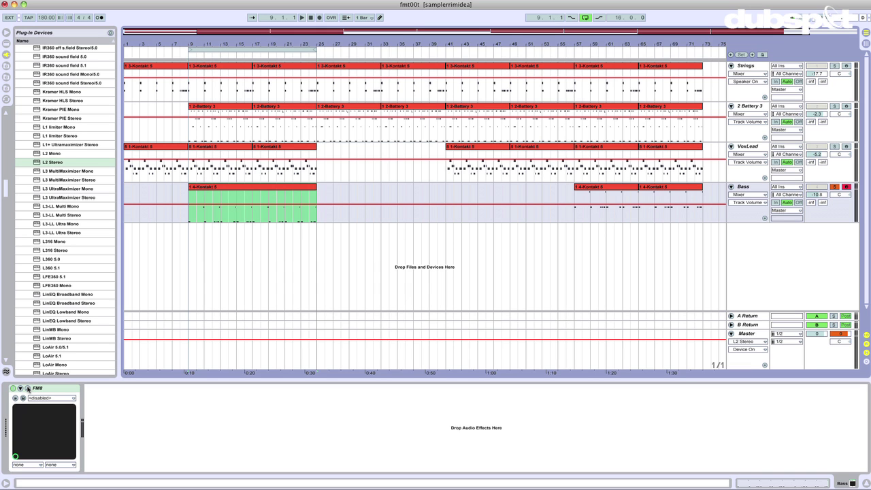
# - Reopen FM8 on the Bass track and initialise it to a new blank sound
pyautogui.click(27, 389)
pyautogui.click(303, 105)
pyautogui.press('Escape')
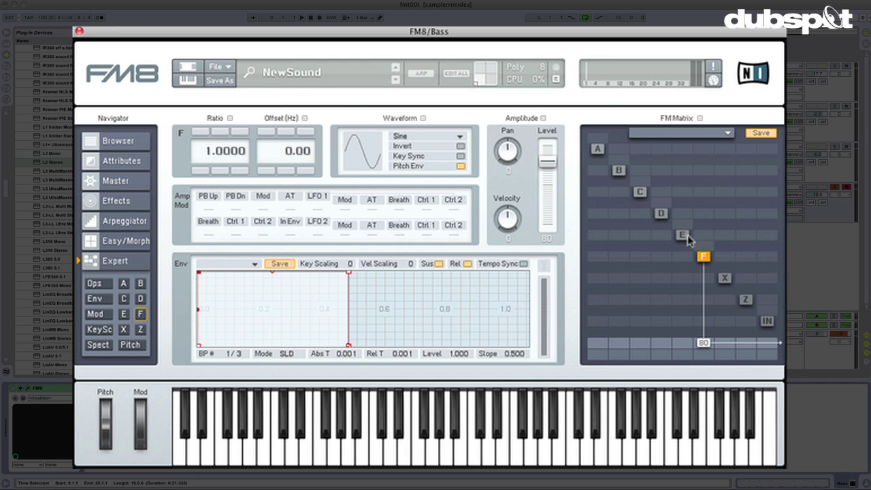
# - Modulate operator F with operator E at 32 in the FM matrix, checking the result in the spectrum view
pyautogui.moveTo(683, 258); pyautogui.dragTo(686, 236)
pyautogui.click(97, 344)
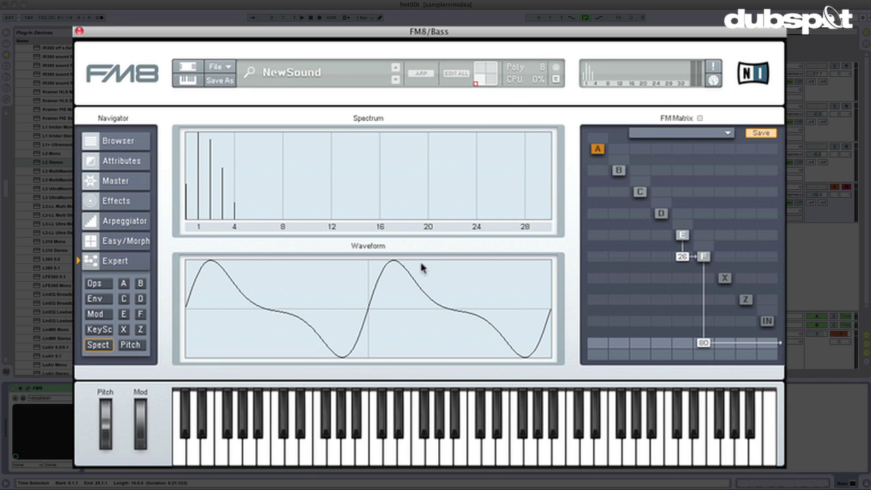
pyautogui.moveTo(682, 256); pyautogui.dragTo(682, 257)
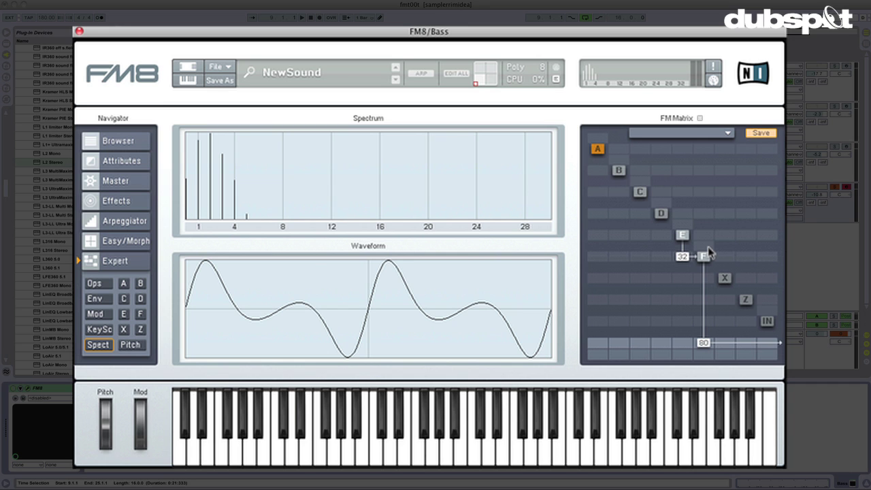
# - Route operator E straight to the output at 100 instead of into F, and raise F's output level to 100
pyautogui.click(671, 231)
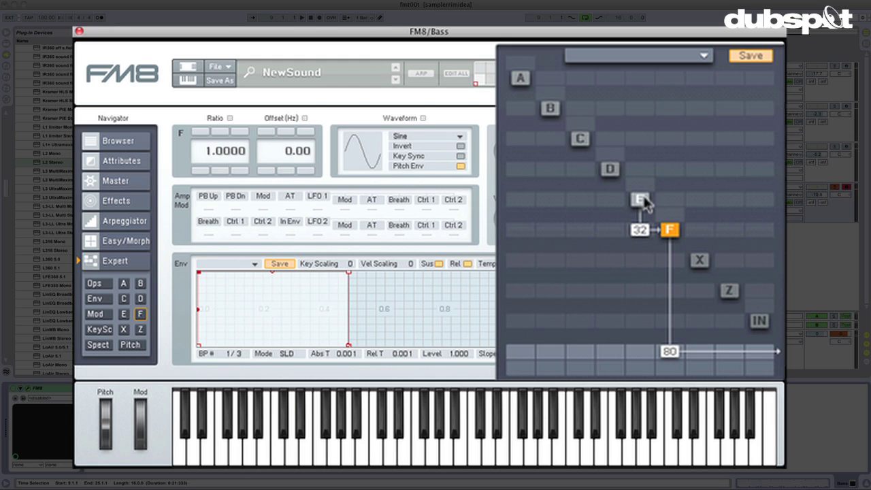
pyautogui.moveTo(639, 230); pyautogui.dragTo(639, 197)
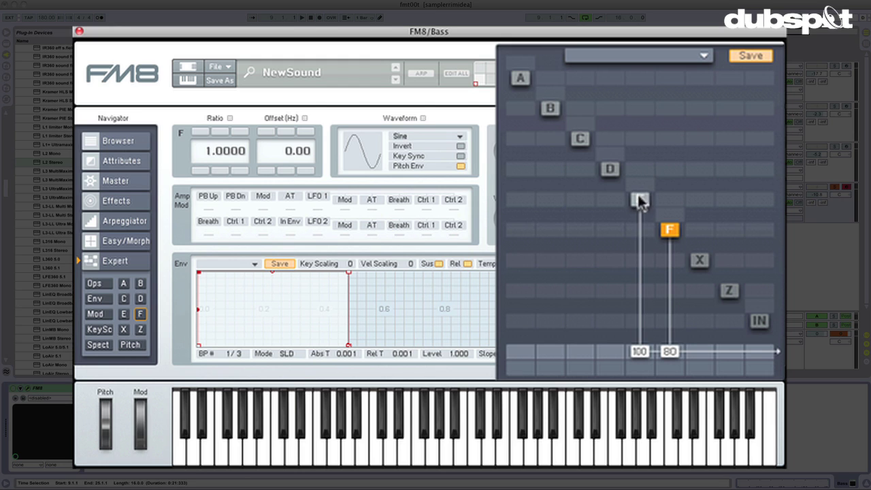
pyautogui.moveTo(669, 357); pyautogui.dragTo(667, 309)
# - Remove operator E's direct output and route it back into operator F at 37
pyautogui.moveTo(640, 351); pyautogui.dragTo(640, 408)
pyautogui.moveTo(654, 216); pyautogui.dragTo(645, 287)
pyautogui.moveTo(644, 357); pyautogui.dragTo(647, 129)
pyautogui.moveTo(640, 351); pyautogui.dragTo(689, 385)
pyautogui.moveTo(635, 246); pyautogui.dragTo(682, 299)
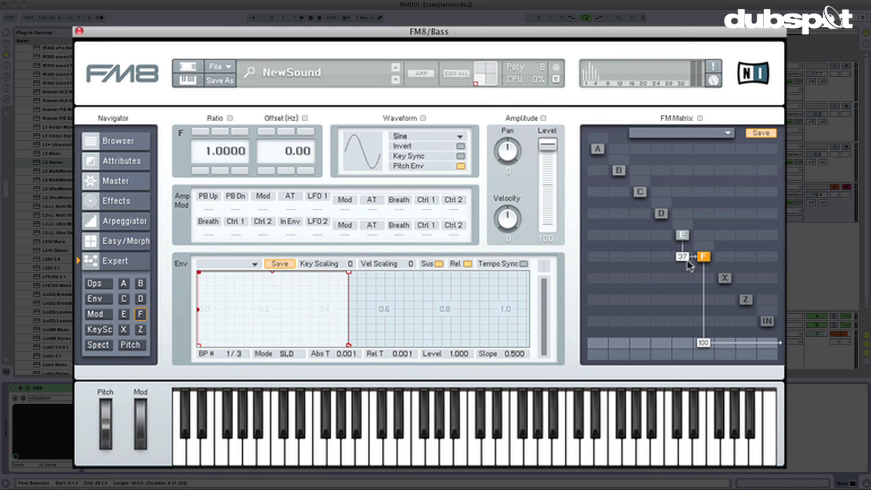
# - Vary operator E's modulation of F down to zero to compare the spectrum with and without it
pyautogui.scroll(-4, 688, 266)
pyautogui.scroll(6, 685, 265)
pyautogui.scroll(13, 687, 262)
pyautogui.moveTo(686, 246); pyautogui.dragTo(686, 265)
pyautogui.click(98, 345)
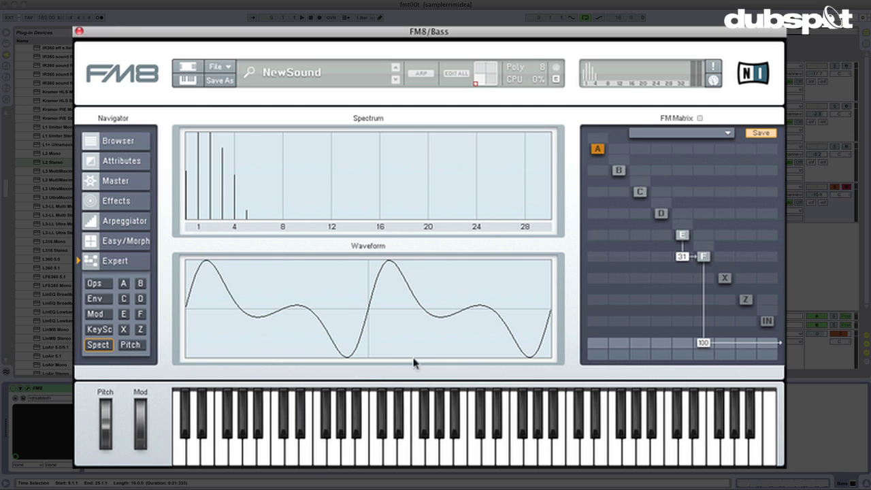
pyautogui.moveTo(683, 256); pyautogui.dragTo(672, 304)
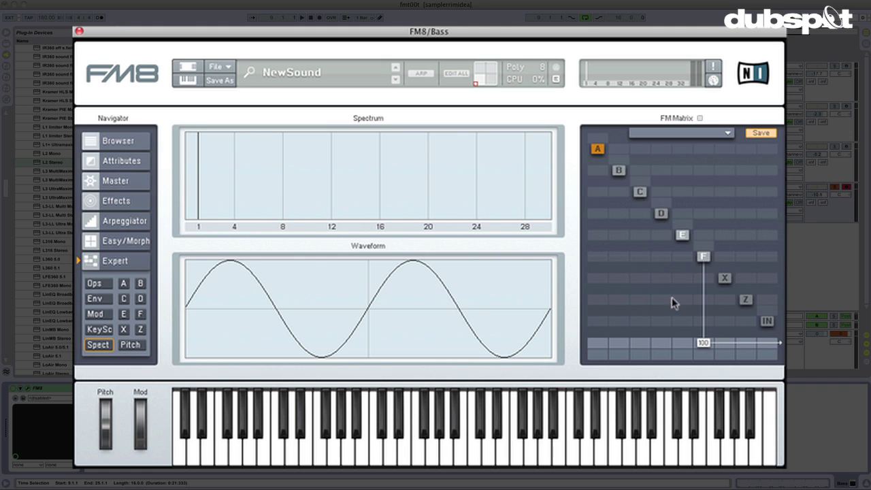
# - Select operator E, set its modulation of F to 32, and view the resulting spectrum
pyautogui.click(683, 236)
pyautogui.click(704, 258)
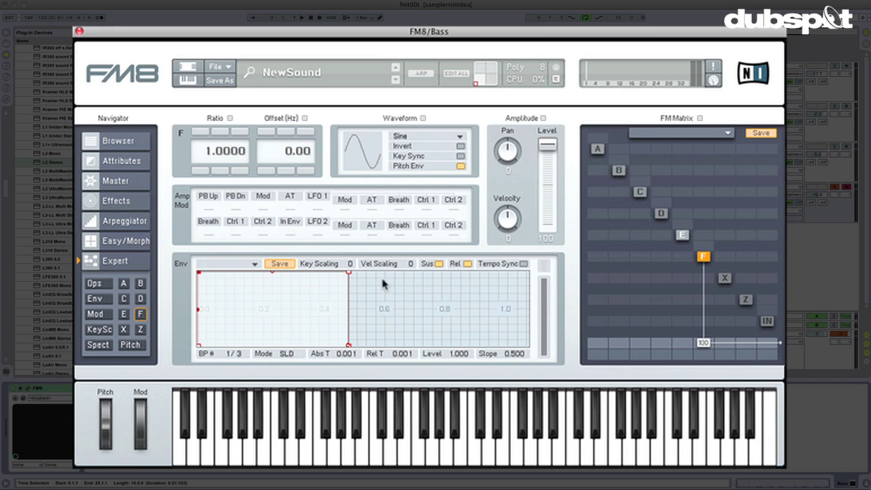
pyautogui.click(683, 235)
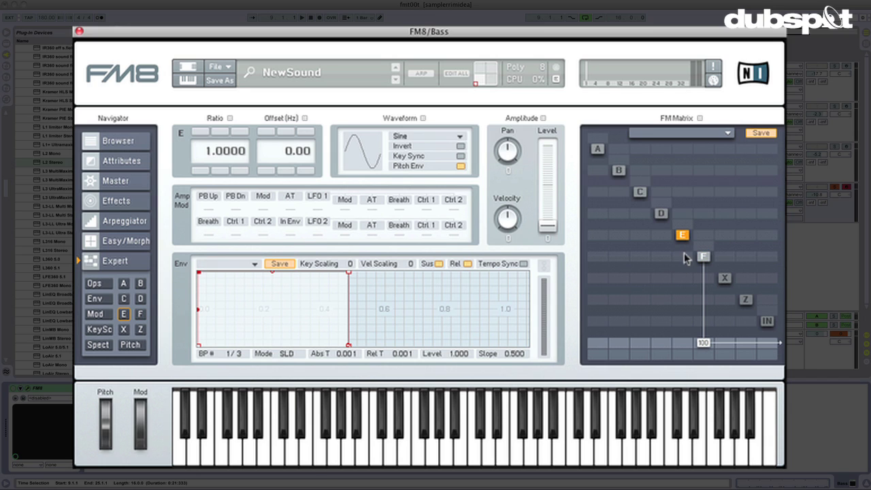
pyautogui.moveTo(686, 258); pyautogui.dragTo(689, 237)
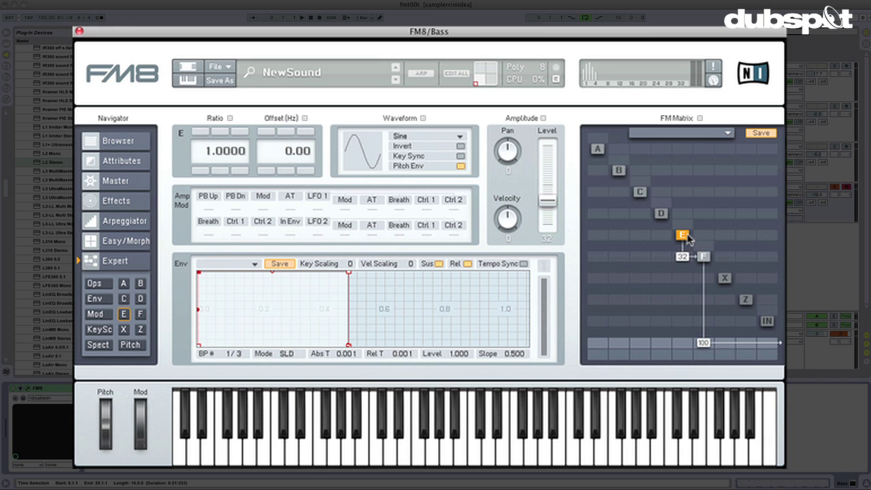
pyautogui.click(99, 347)
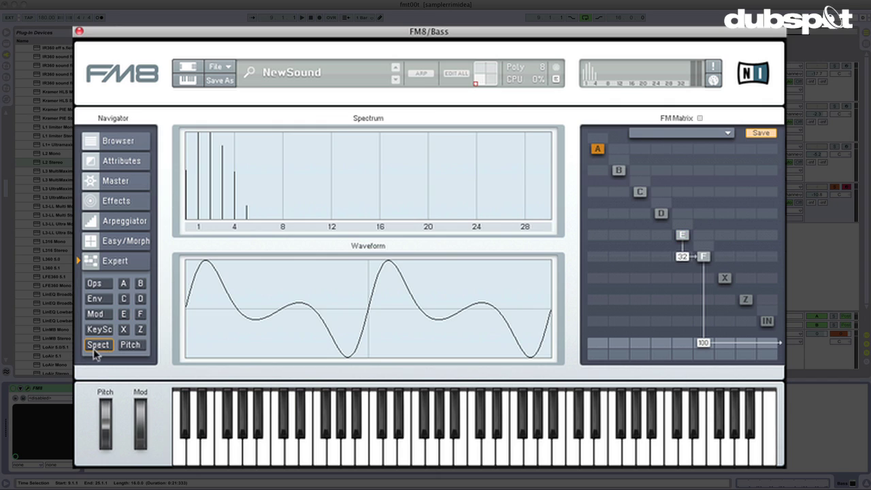
# - Add feedback of 38 on operator E and 19 on operator F, with E modulating F at 30
pyautogui.moveTo(681, 265); pyautogui.dragTo(686, 201)
pyautogui.moveTo(707, 249); pyautogui.dragTo(681, 263)
pyautogui.moveTo(682, 224)
pyautogui.mouseDown()
pyautogui.moveTo(702, 249)
pyautogui.moveTo(691, 218)
pyautogui.mouseUp()
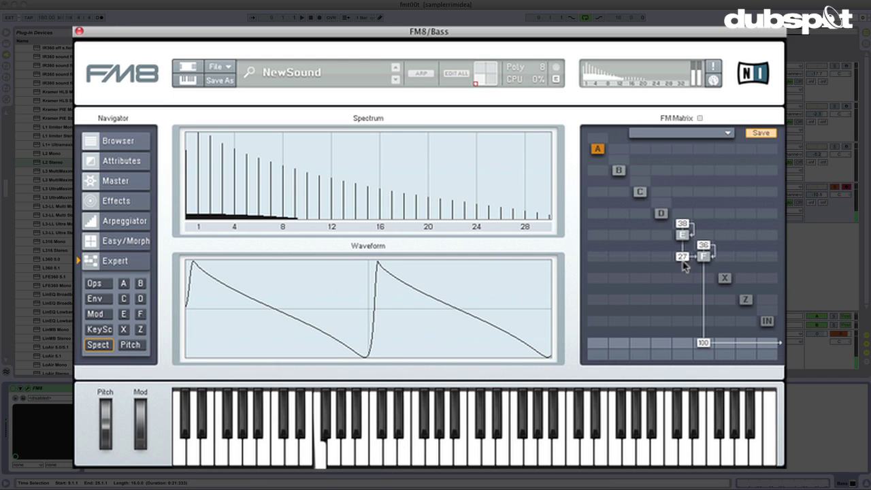
pyautogui.moveTo(683, 261)
pyautogui.mouseDown()
pyautogui.moveTo(680, 284)
pyautogui.moveTo(685, 255)
pyautogui.mouseUp()
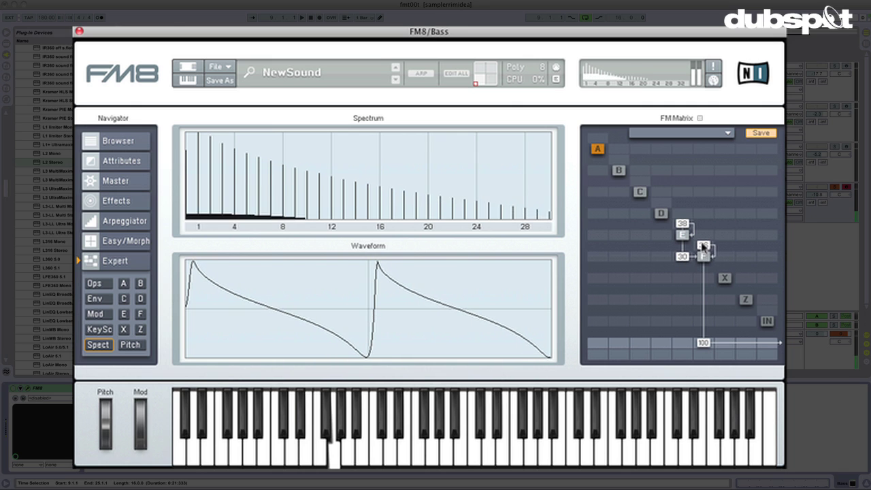
pyautogui.moveTo(703, 246); pyautogui.dragTo(703, 258)
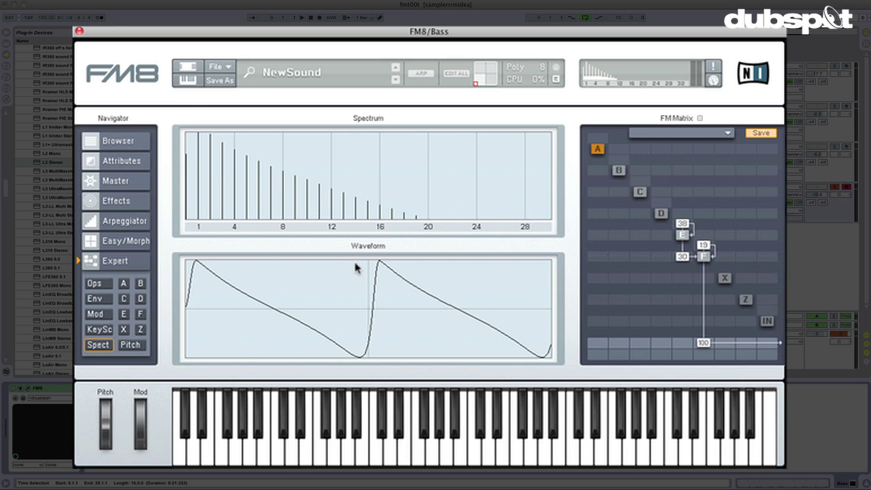
# - Shape operator E's envelope with a 0.156 attack, a curved decay to a lower sustain level and a 0.073 release
pyautogui.click(683, 235)
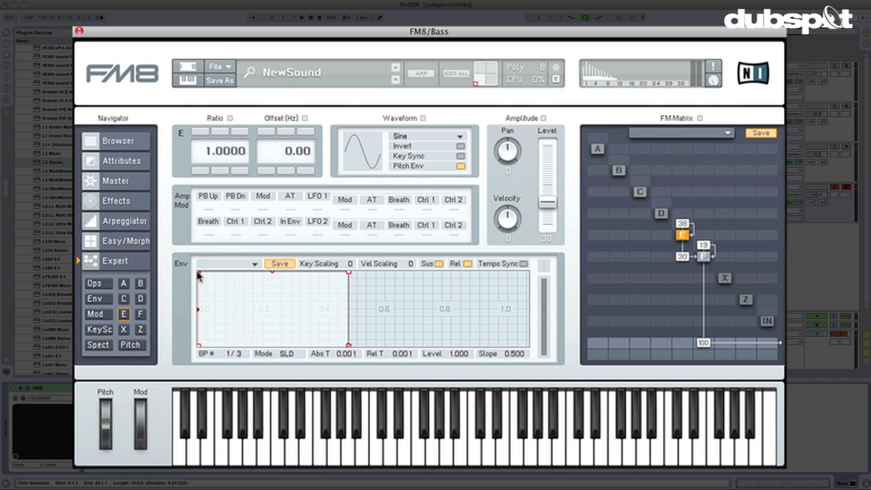
pyautogui.moveTo(199, 274); pyautogui.dragTo(300, 267)
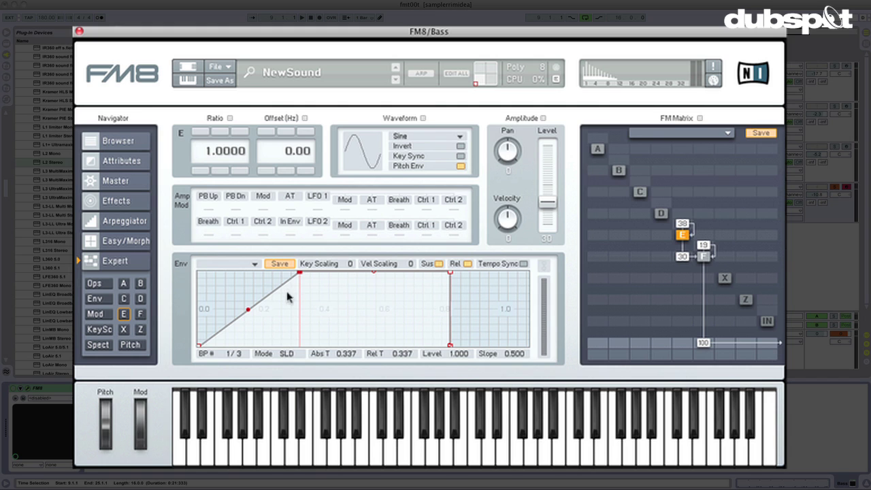
pyautogui.moveTo(300, 276); pyautogui.dragTo(245, 272)
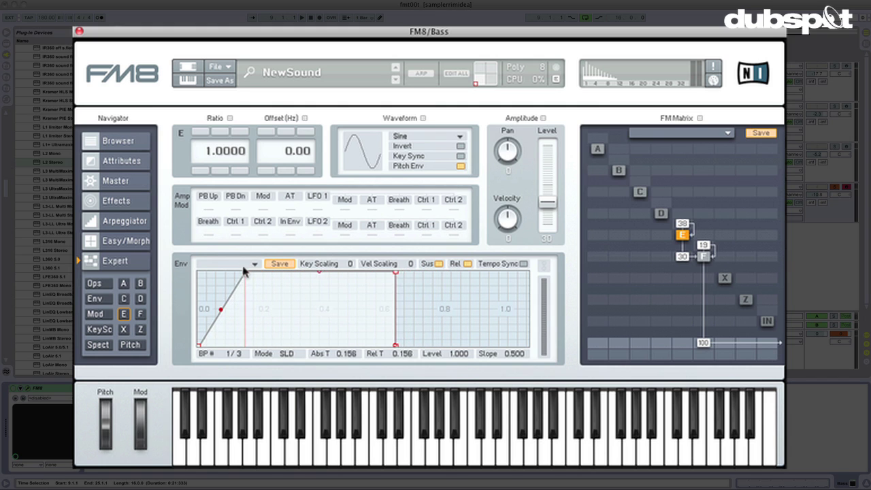
pyautogui.click(394, 275)
pyautogui.moveTo(395, 274); pyautogui.dragTo(344, 300)
pyautogui.moveTo(344, 346); pyautogui.dragTo(354, 346)
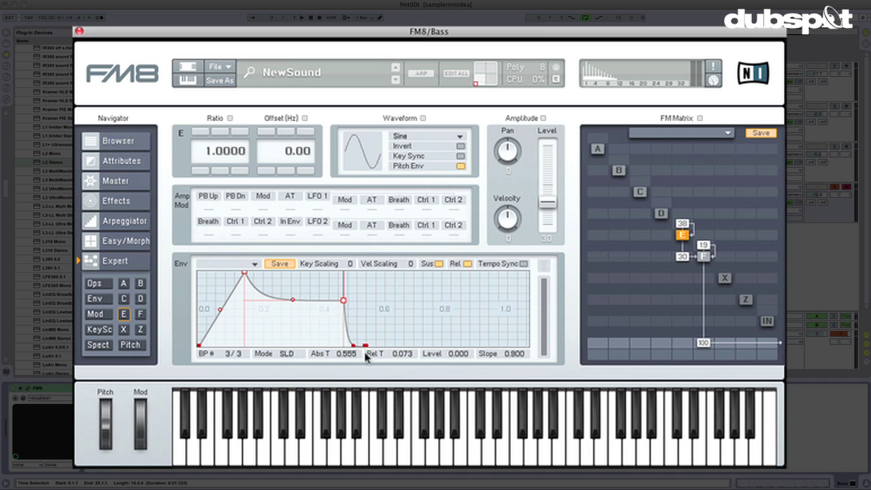
# - Tighten operator E's envelope to a 0.048 attack and a 0.206 decay with a sustain level of 0.439
pyautogui.moveTo(245, 273); pyautogui.dragTo(222, 273)
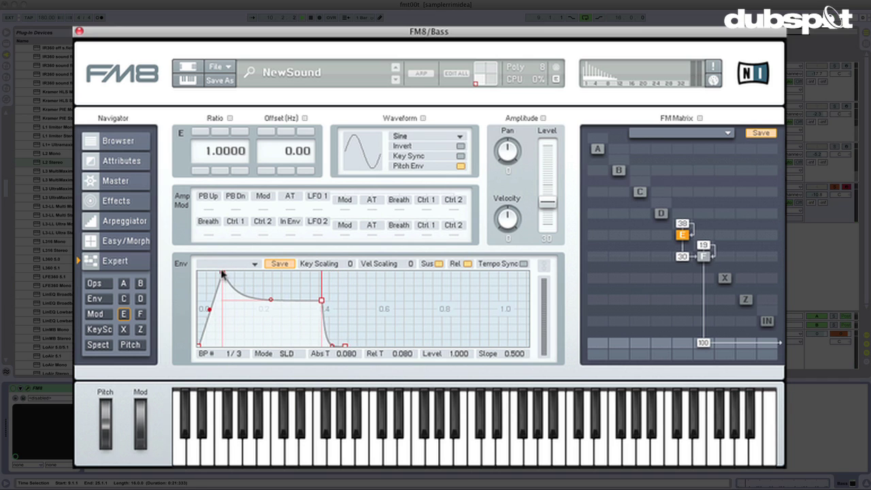
pyautogui.click(318, 302)
pyautogui.moveTo(319, 304); pyautogui.dragTo(253, 304)
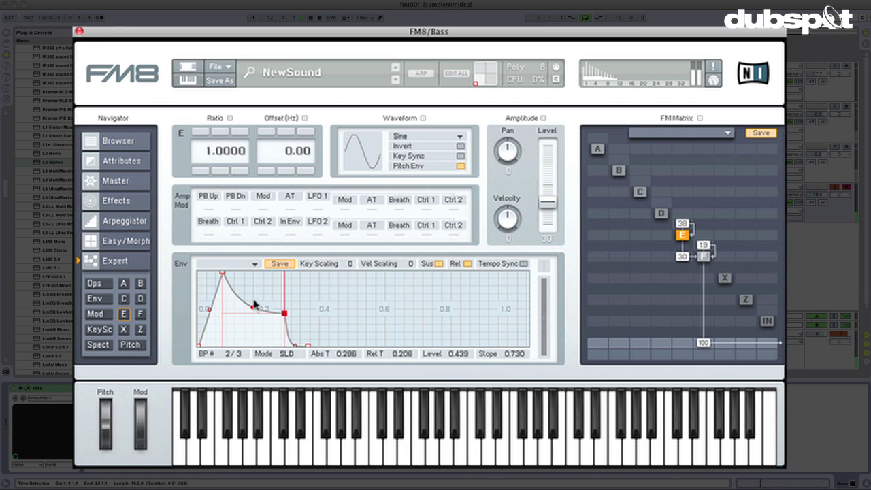
pyautogui.moveTo(224, 273); pyautogui.dragTo(212, 273)
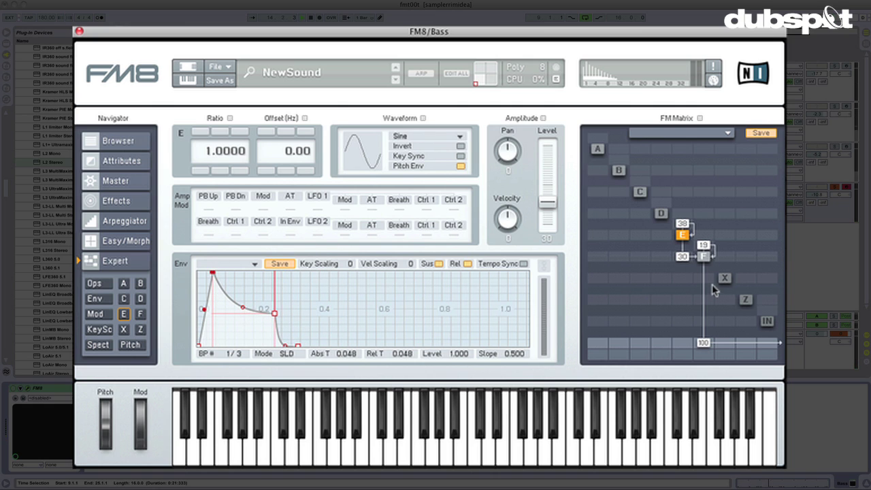
# - Give operator F's envelope a 0.074 release with slope 0.760 and change its waveform to 3rd Formant
pyautogui.click(705, 257)
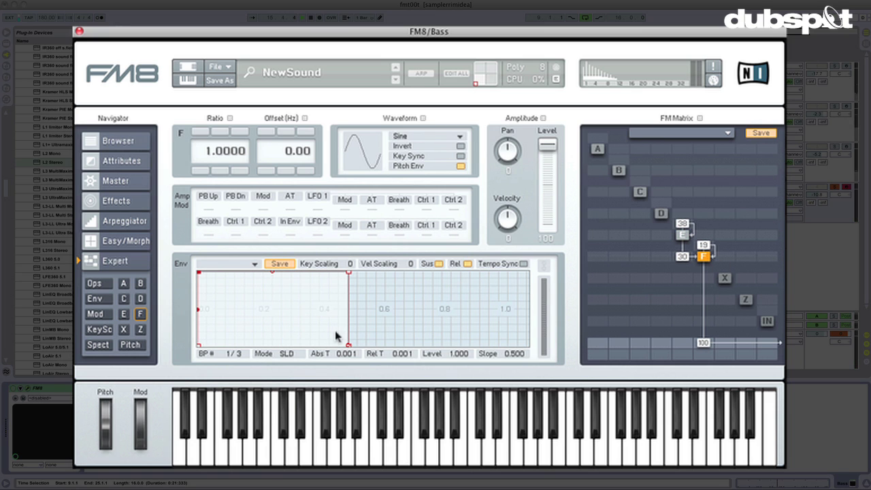
pyautogui.moveTo(349, 347); pyautogui.dragTo(366, 336)
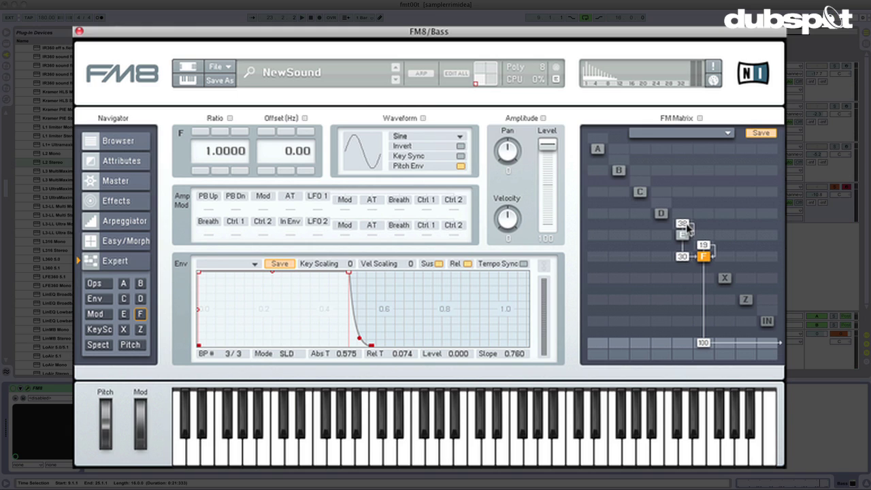
pyautogui.click(422, 141)
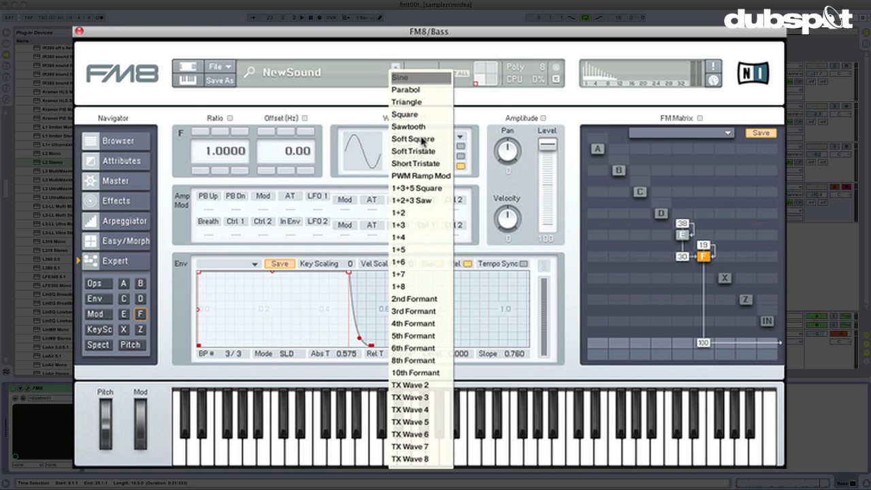
pyautogui.click(416, 311)
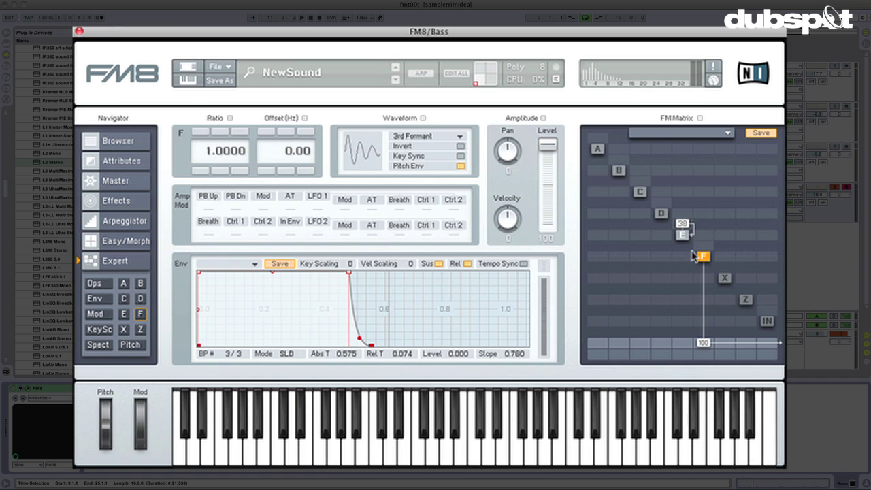
# - Rebalance the FM matrix with E modulating F at 53, no feedback on E and feedback of 19 on F
pyautogui.moveTo(691, 262); pyautogui.dragTo(693, 249)
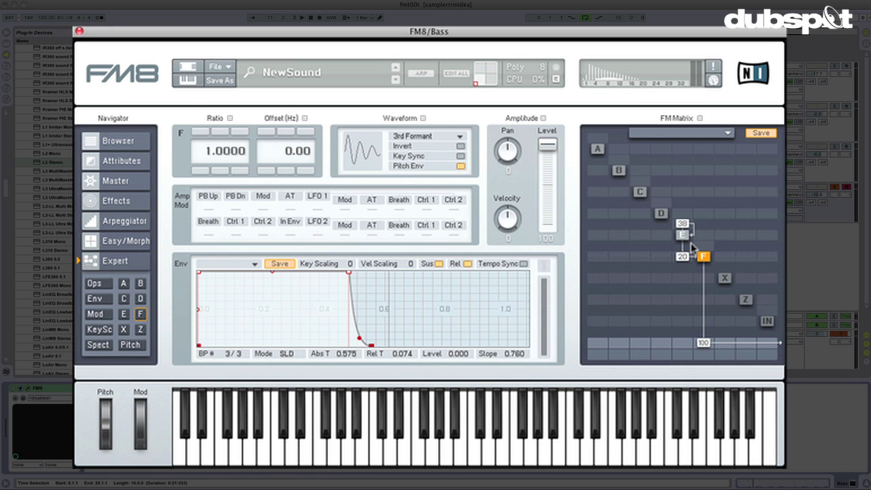
pyautogui.moveTo(651, 215); pyautogui.dragTo(645, 181)
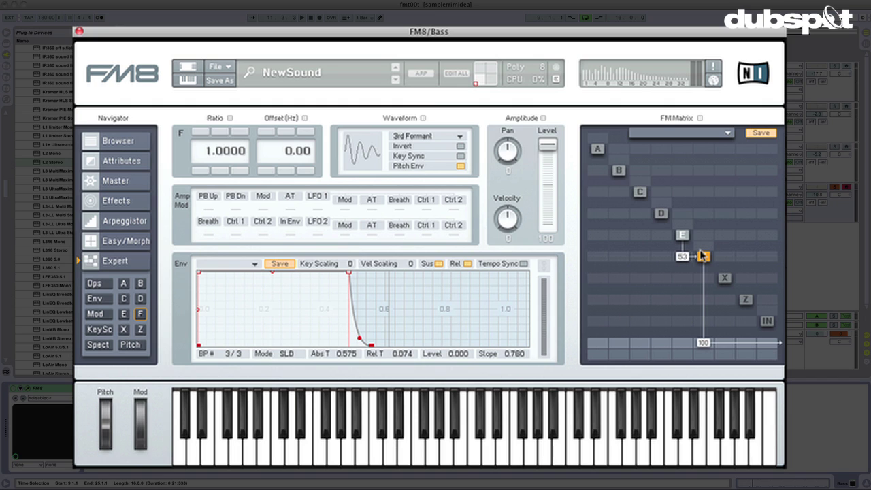
pyautogui.moveTo(703, 249); pyautogui.dragTo(710, 241)
# - Set operator F's ratio to 3.0000 and operator E's modulation of F to 31
pyautogui.click(201, 131)
pyautogui.click(200, 133)
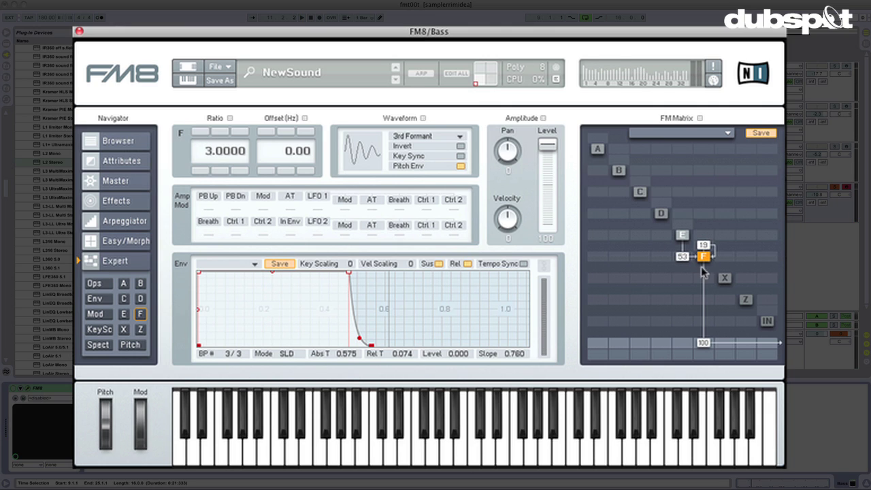
pyautogui.doubleClick(201, 170)
pyautogui.doubleClick(201, 130)
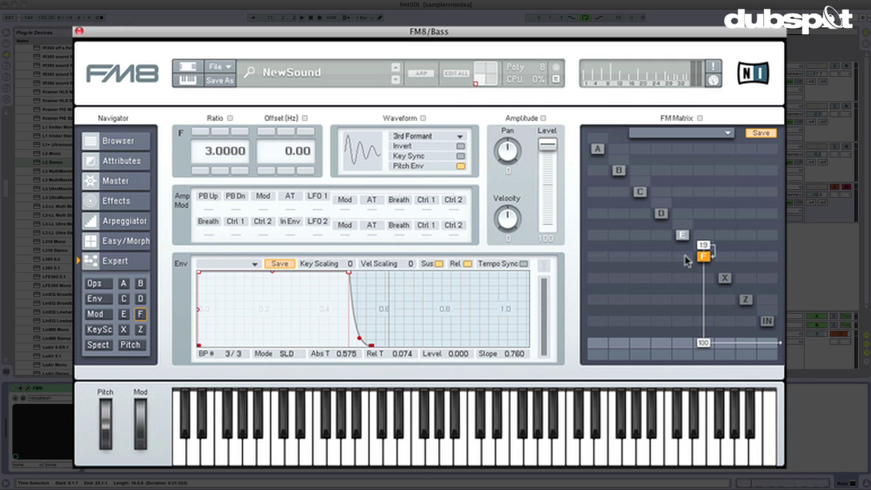
pyautogui.moveTo(686, 257); pyautogui.dragTo(686, 229)
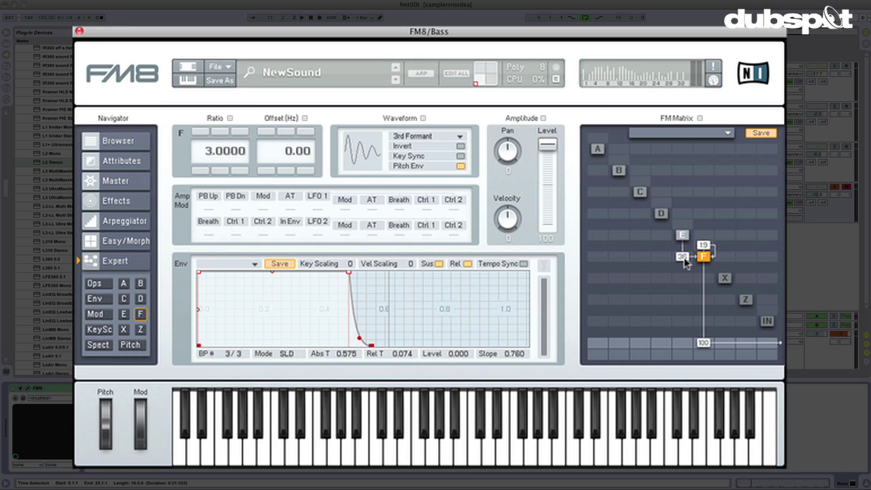
pyautogui.moveTo(686, 261); pyautogui.dragTo(686, 267)
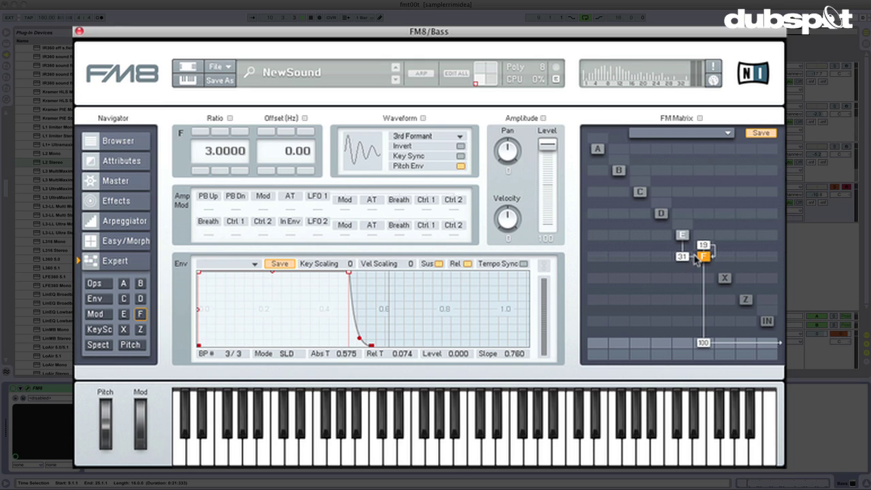
# - Try other ratios on operator F and set operator E's modulation of F to 33
pyautogui.click(201, 171)
pyautogui.click(203, 170)
pyautogui.doubleClick(208, 133)
pyautogui.moveTo(690, 262); pyautogui.dragTo(688, 247)
# - Change operator E's waveform to Sawtooth and set its modulation of F to 70
pyautogui.click(684, 236)
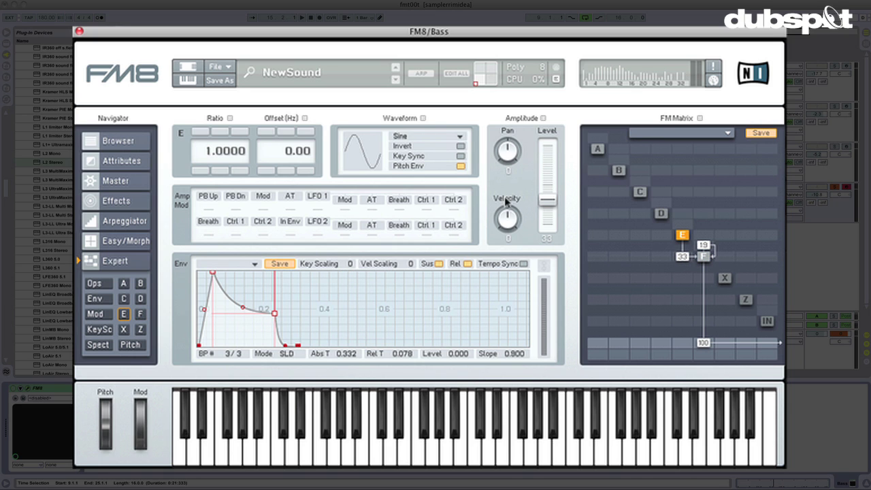
pyautogui.click(429, 138)
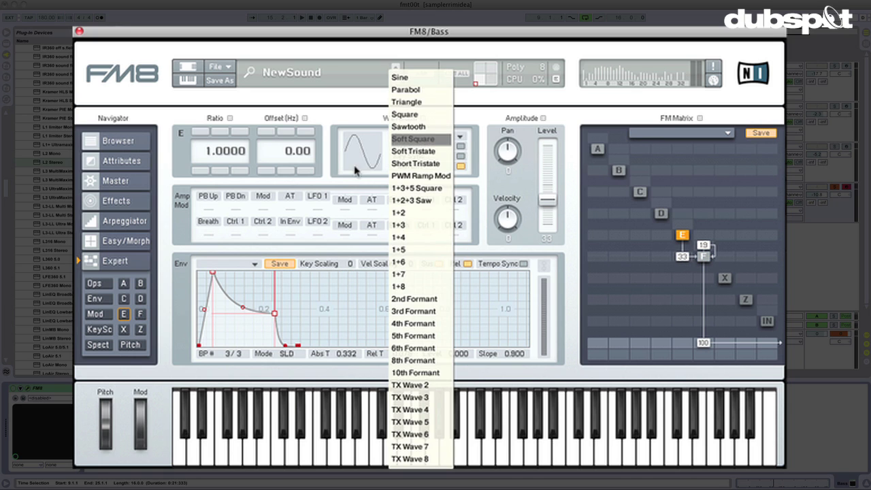
pyautogui.click(411, 127)
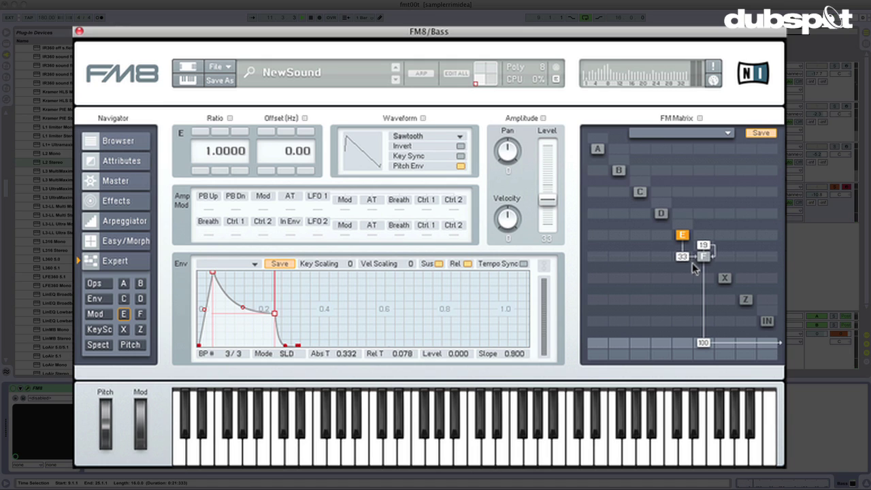
pyautogui.moveTo(684, 259)
pyautogui.mouseDown()
pyautogui.moveTo(687, 247)
pyautogui.moveTo(691, 257)
pyautogui.moveTo(686, 265)
pyautogui.moveTo(686, 243)
pyautogui.mouseUp()
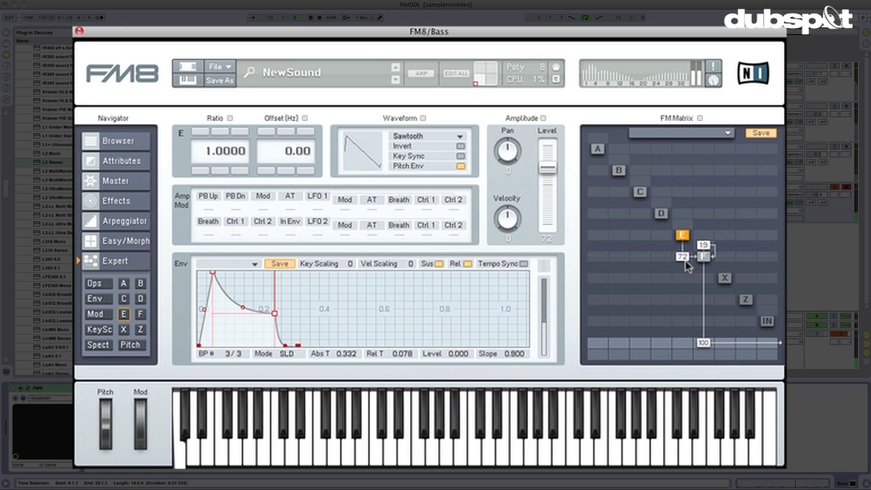
pyautogui.moveTo(686, 258); pyautogui.dragTo(687, 259)
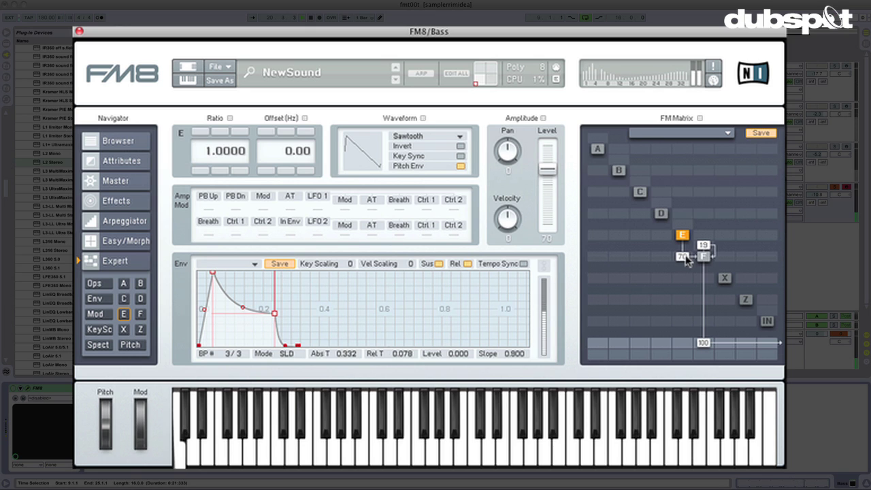
# - Try a slower envelope on operator E with a 0.208 attack, 0.188 decay and a sustain level of 0.122
pyautogui.moveTo(212, 272); pyautogui.dragTo(183, 270)
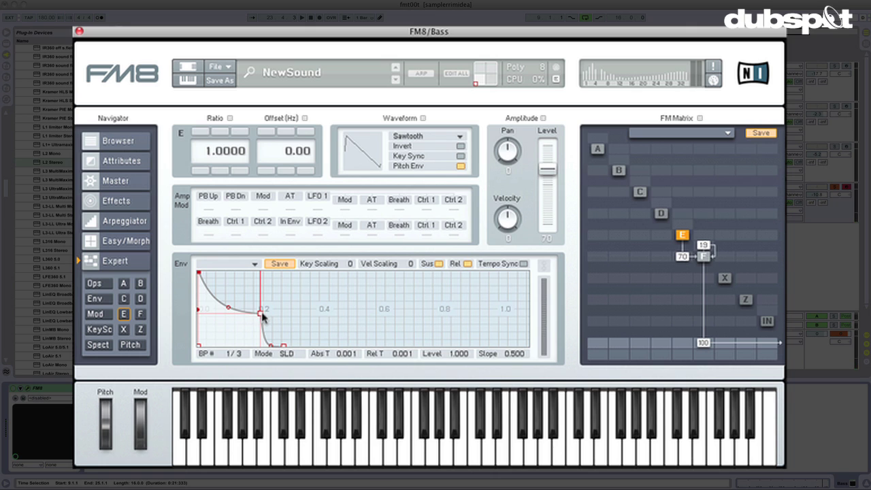
pyautogui.moveTo(263, 315); pyautogui.dragTo(321, 322)
pyautogui.moveTo(358, 308); pyautogui.dragTo(406, 308)
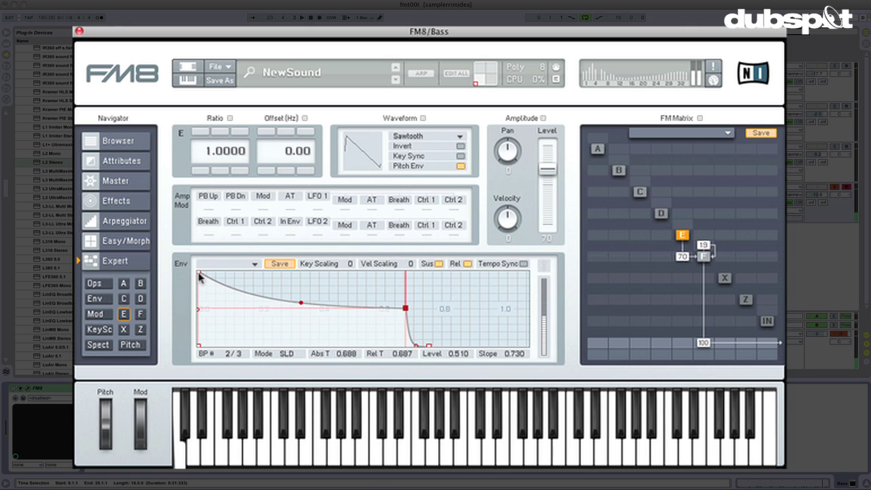
pyautogui.moveTo(199, 274); pyautogui.dragTo(261, 262)
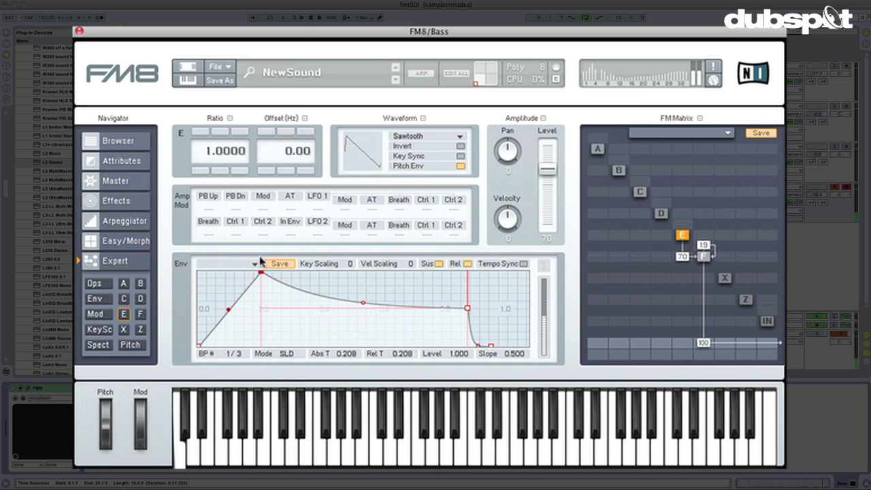
pyautogui.moveTo(468, 309); pyautogui.dragTo(318, 337)
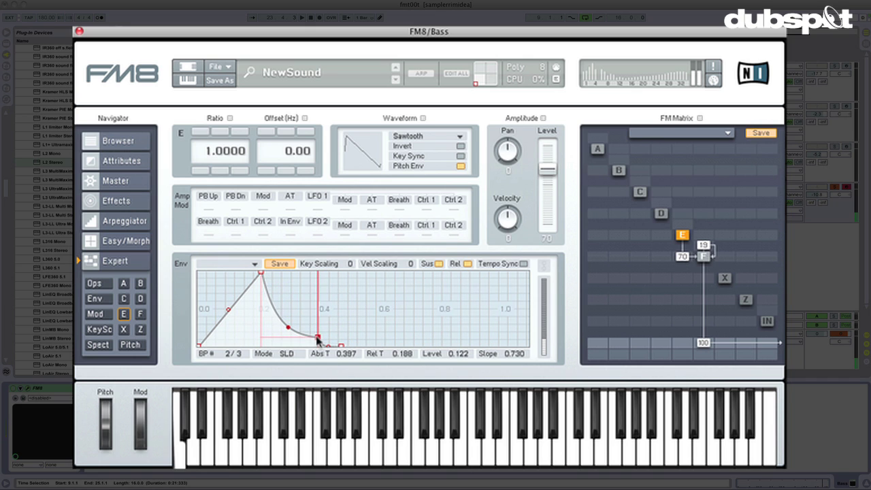
# - Give operator E's envelope an attack of about 0.065, a 0.319 decay and a sustain level of 0.316
pyautogui.moveTo(264, 276); pyautogui.dragTo(215, 312)
pyautogui.moveTo(239, 273); pyautogui.dragTo(218, 274)
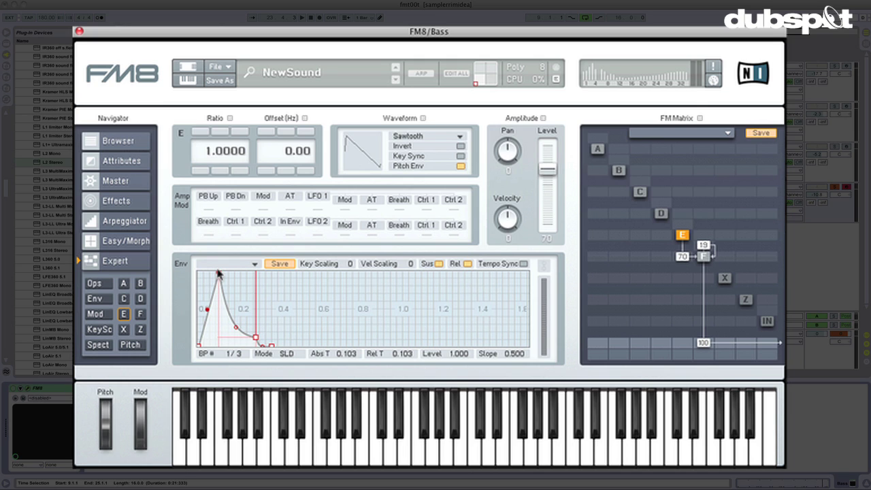
pyautogui.moveTo(219, 273); pyautogui.dragTo(210, 273)
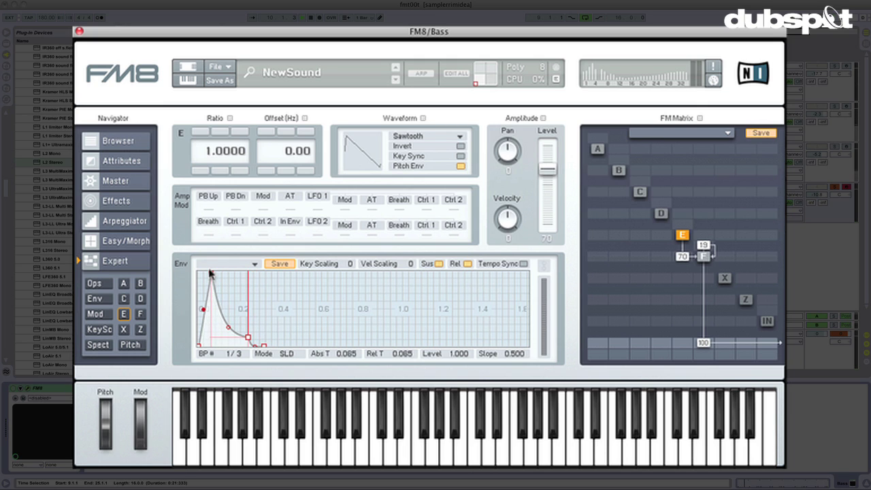
pyautogui.moveTo(247, 337); pyautogui.dragTo(275, 326)
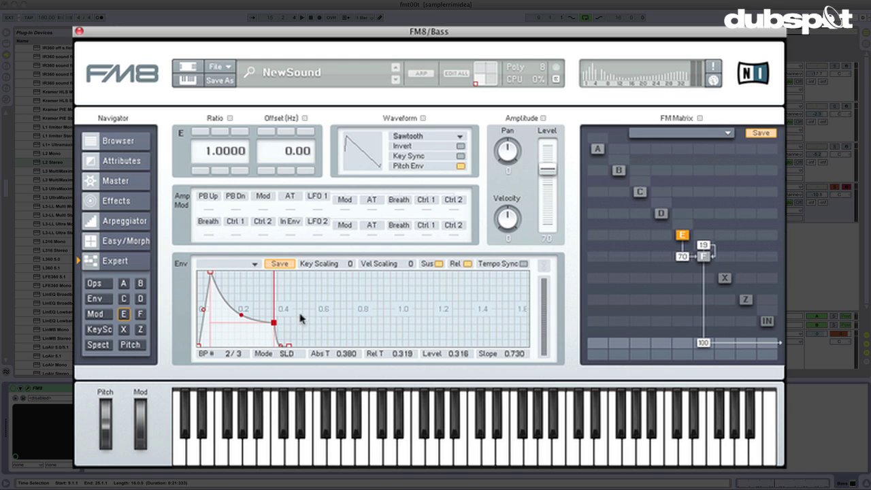
# - Set the amplitude velocity sensitivity to 39 on operator E and 17 on operator F
pyautogui.click(705, 257)
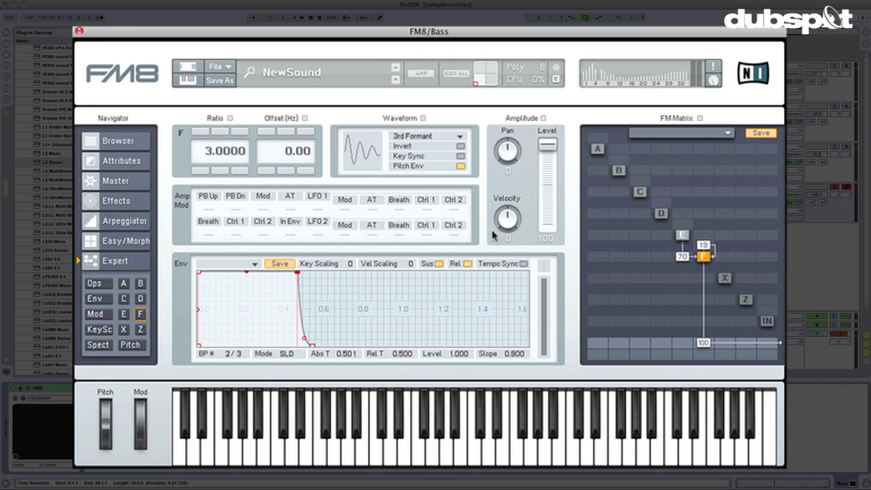
pyautogui.moveTo(513, 226); pyautogui.dragTo(513, 212)
pyautogui.click(682, 234)
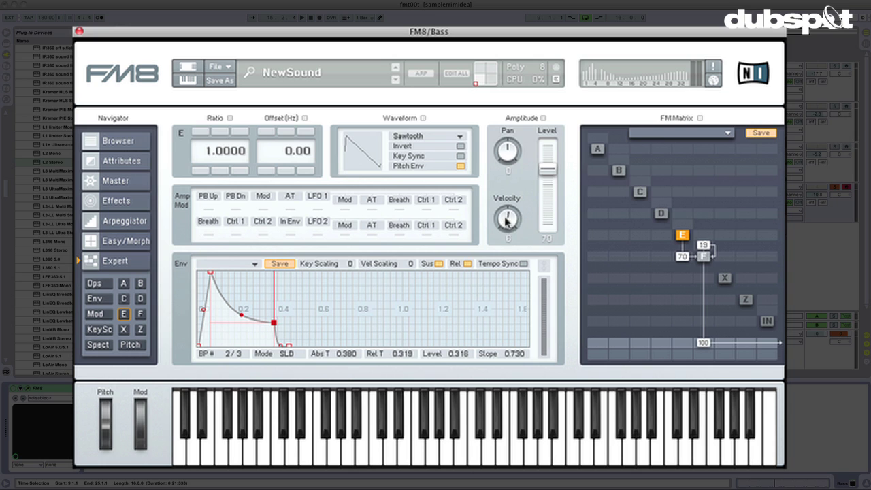
pyautogui.moveTo(507, 220); pyautogui.dragTo(513, 208)
pyautogui.click(704, 257)
pyautogui.moveTo(521, 222); pyautogui.dragTo(518, 230)
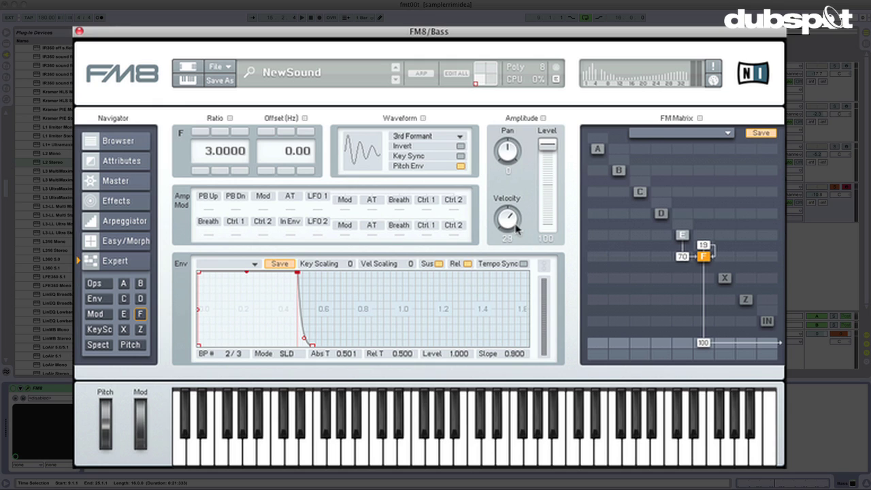
pyautogui.click(682, 236)
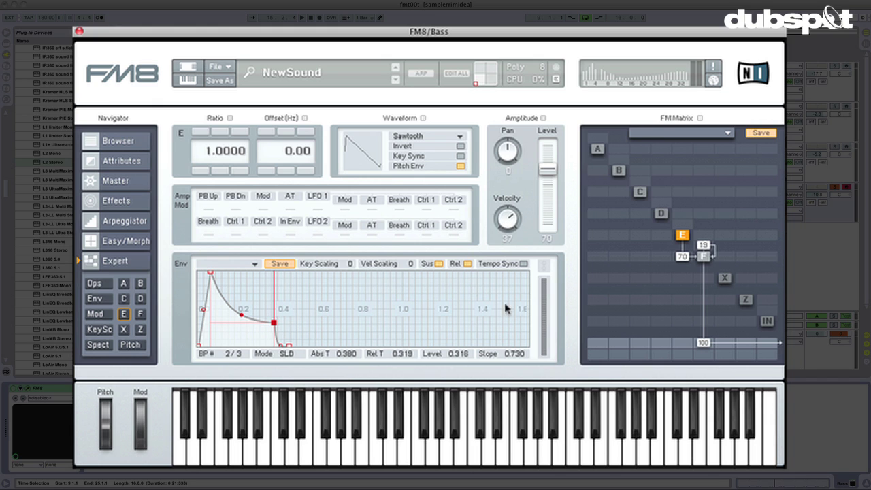
pyautogui.moveTo(512, 231); pyautogui.dragTo(536, 233)
pyautogui.click(704, 256)
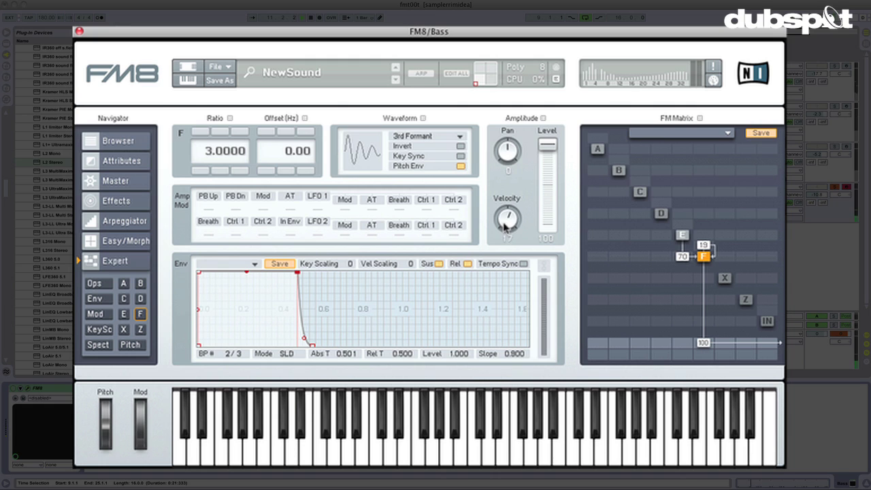
pyautogui.click(682, 235)
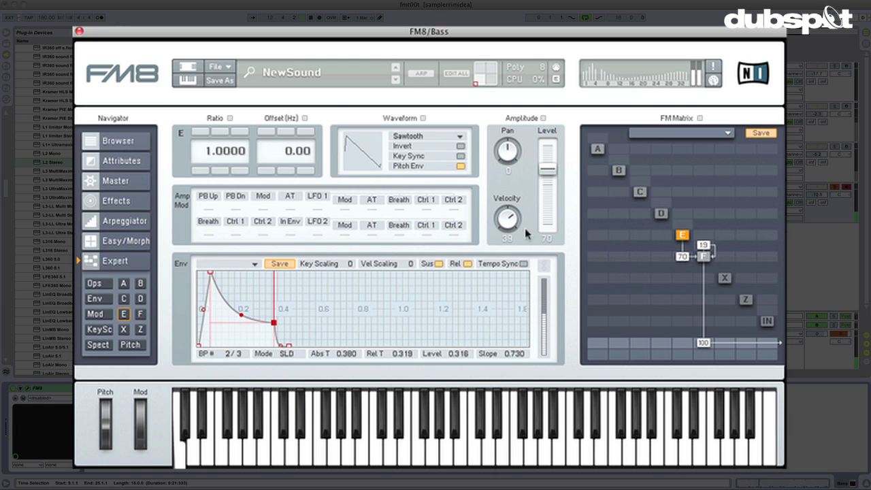
# - Set operator E's modulation of F to 53 and compare the settings of operators E and F
pyautogui.moveTo(682, 257)
pyautogui.mouseDown()
pyautogui.moveTo(684, 275)
pyautogui.moveTo(691, 258)
pyautogui.mouseUp()
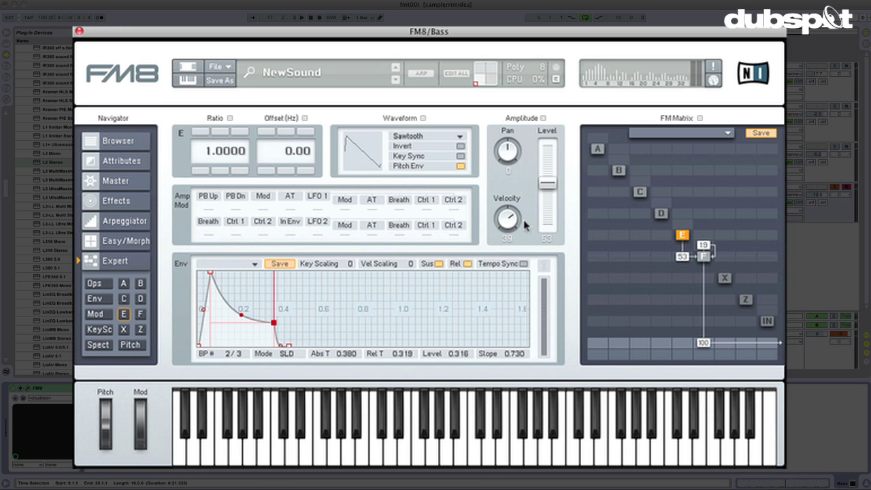
pyautogui.click(705, 256)
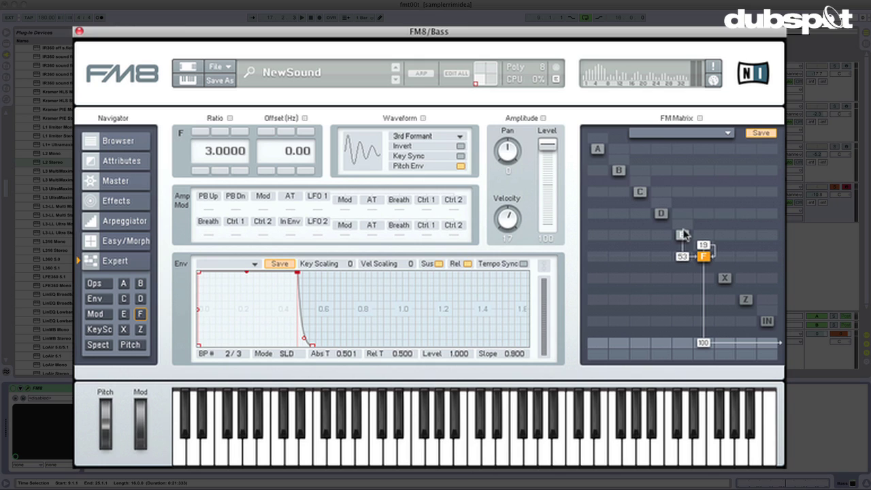
pyautogui.click(682, 235)
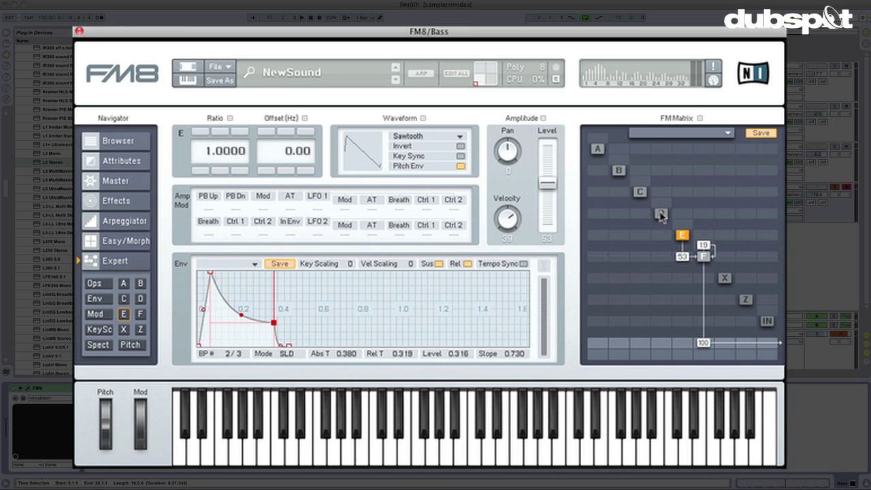
pyautogui.click(705, 257)
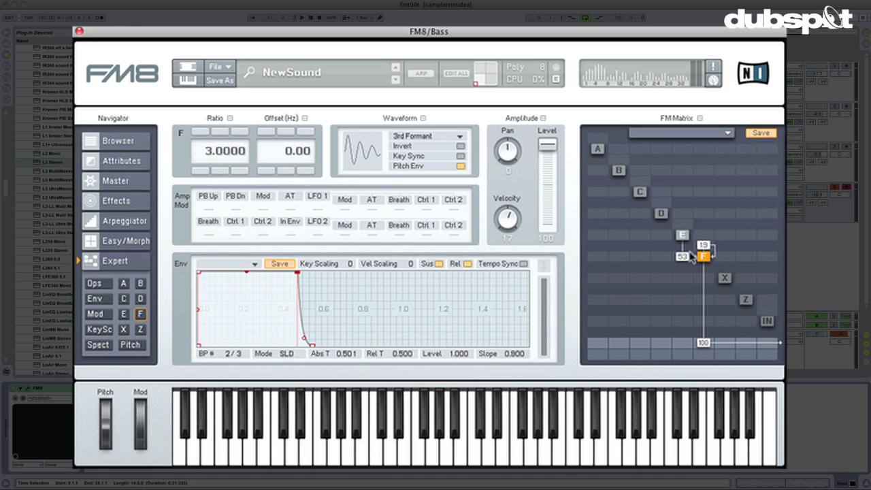
pyautogui.click(682, 234)
# - Send operator D to the output at 100 and set the envelope releases to 0.031 on D and 0.034 on F
pyautogui.click(662, 215)
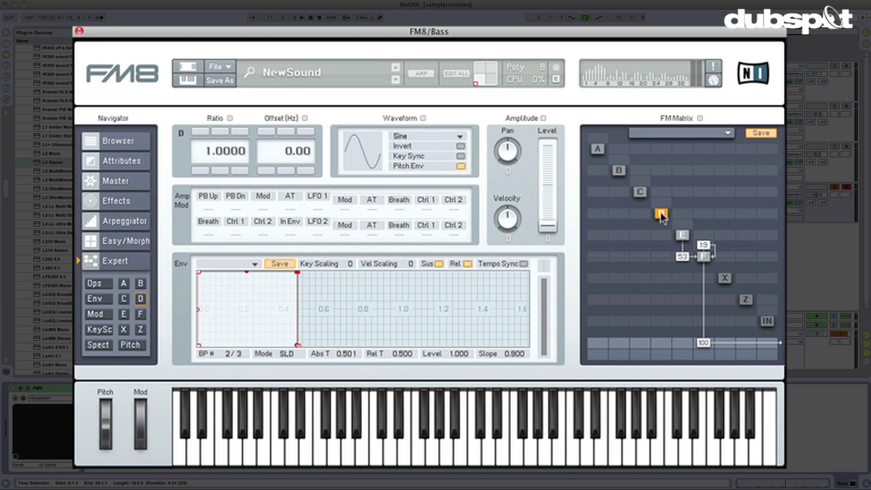
pyautogui.moveTo(661, 338); pyautogui.dragTo(660, 189)
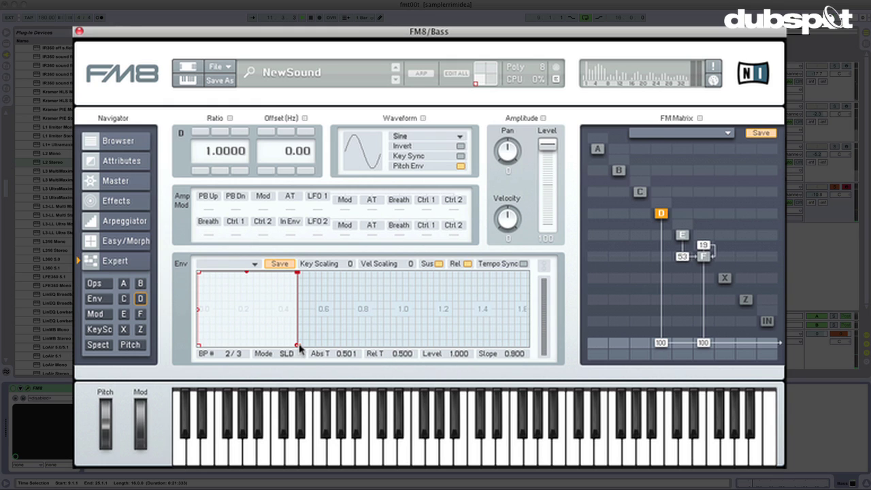
pyautogui.moveTo(297, 346); pyautogui.dragTo(303, 355)
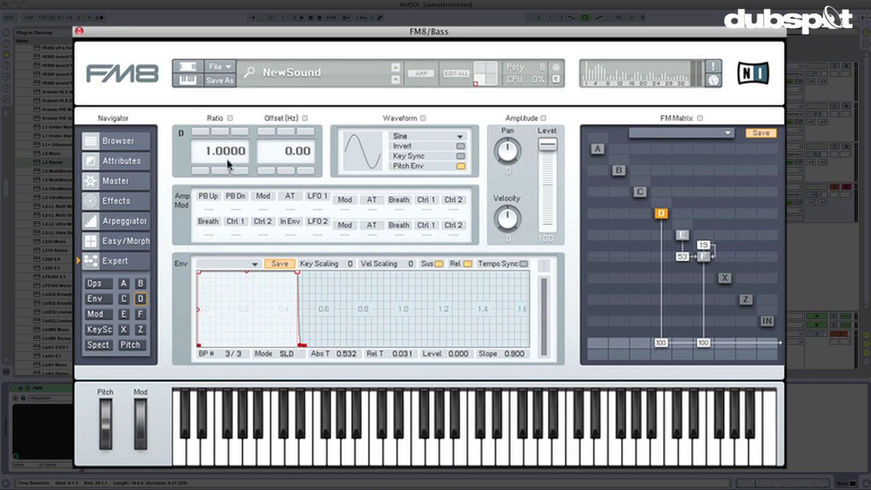
pyautogui.click(703, 256)
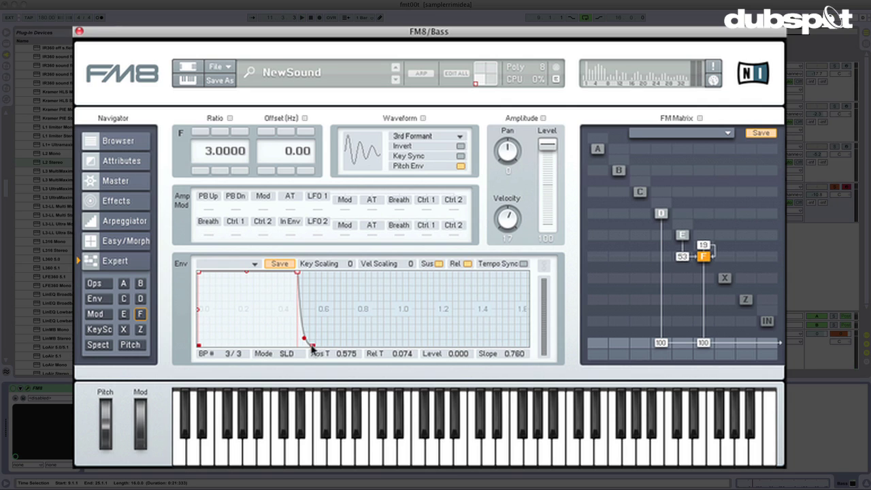
pyautogui.moveTo(312, 345); pyautogui.dragTo(304, 350)
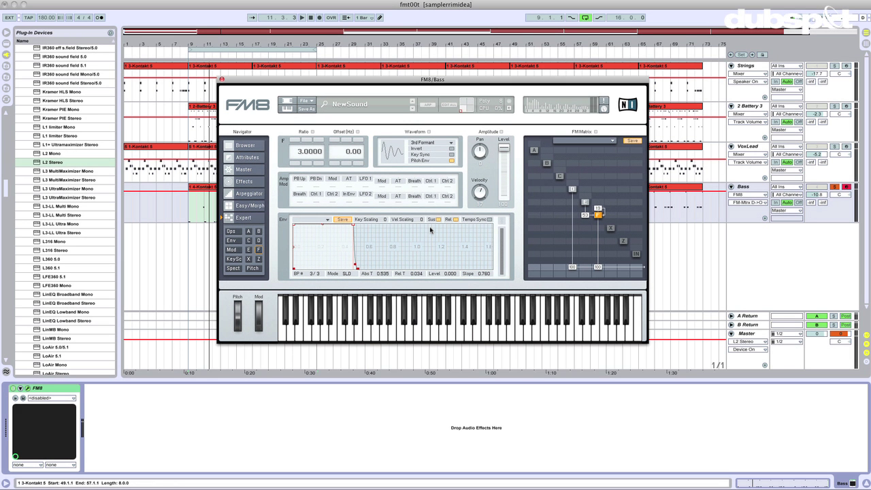
# - Play the full mix with the Bass track unsoloed, set its volume to -8.4 dB and solo it again
pyautogui.click(836, 189)
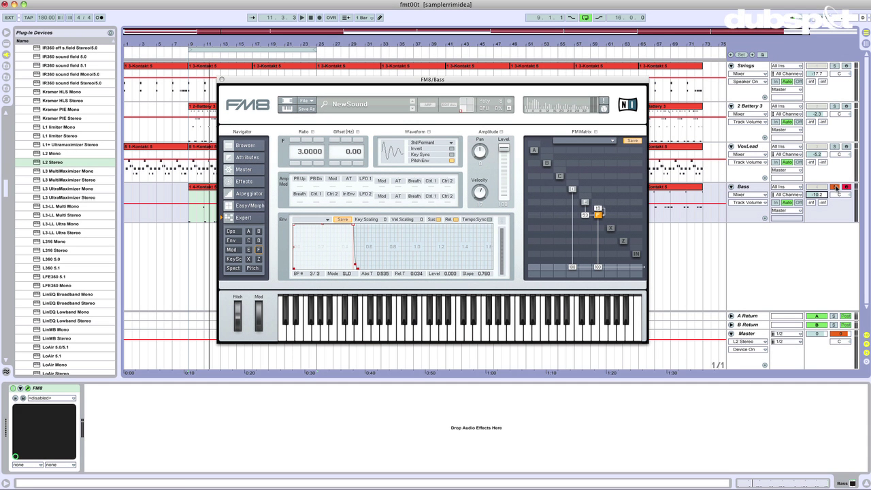
pyautogui.press('space')
pyautogui.moveTo(817, 195); pyautogui.dragTo(817, 188)
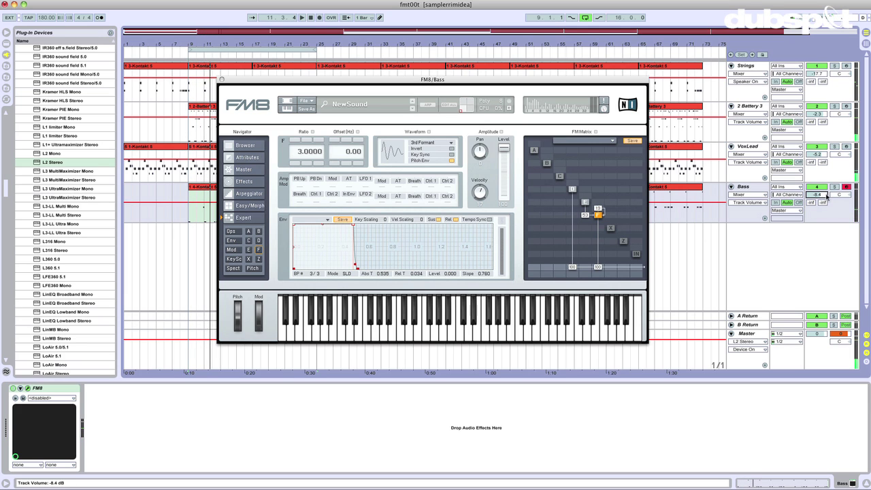
pyautogui.click(835, 189)
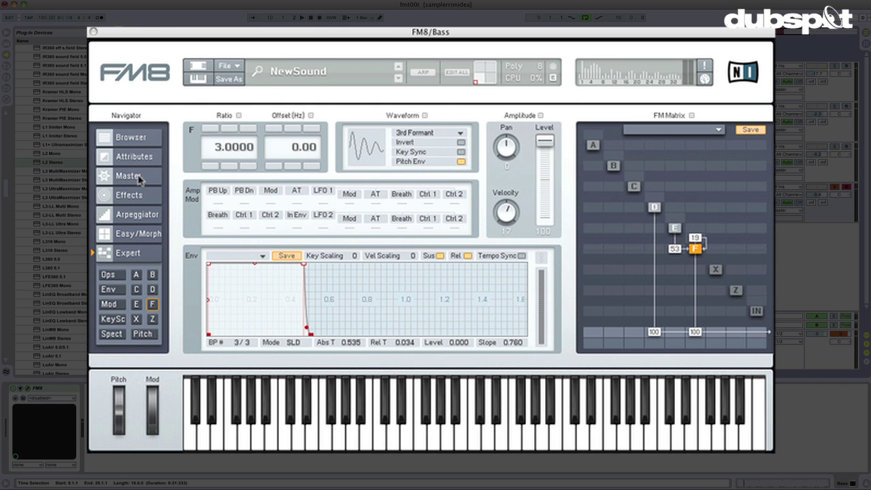
# - In the Master settings, switch the polyphony to Mono and reduce the unison voices to 1
pyautogui.click(139, 178)
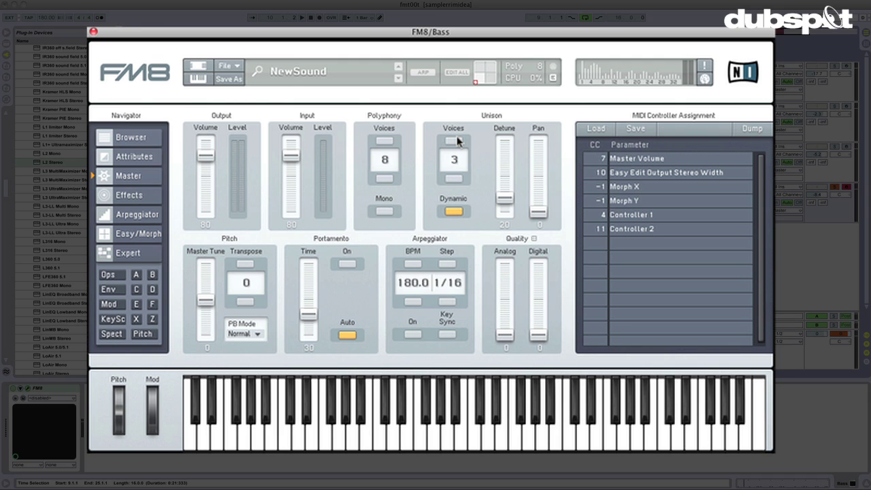
pyautogui.click(454, 141)
pyautogui.click(454, 179)
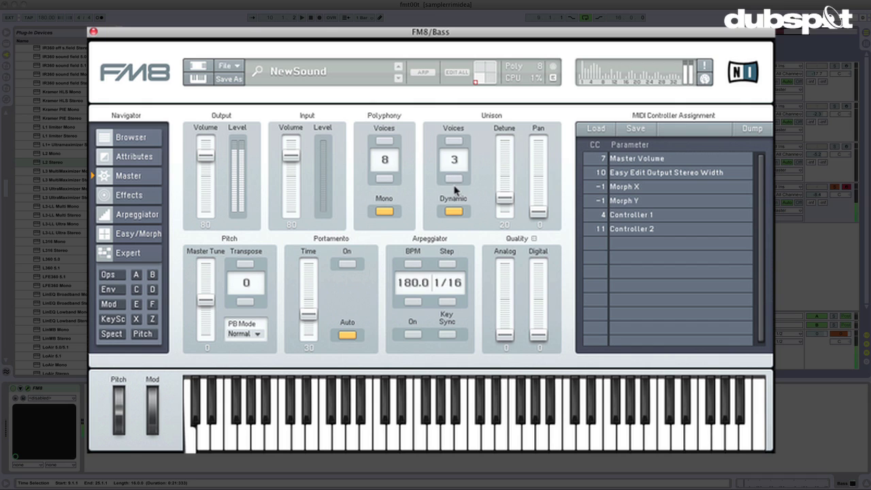
pyautogui.click(454, 179)
pyautogui.click(454, 179)
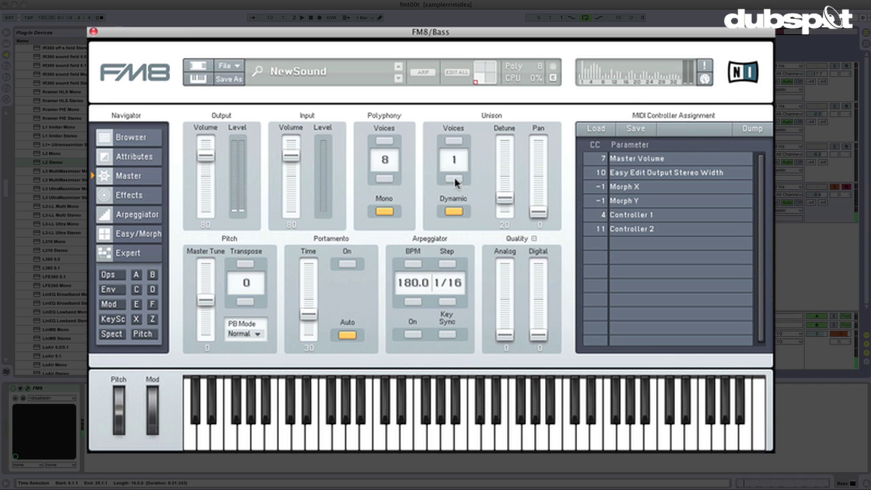
# - Set the unison to 4 voices with a detune of 47
pyautogui.click(452, 142)
pyautogui.click(452, 142)
pyautogui.moveTo(505, 202); pyautogui.dragTo(507, 191)
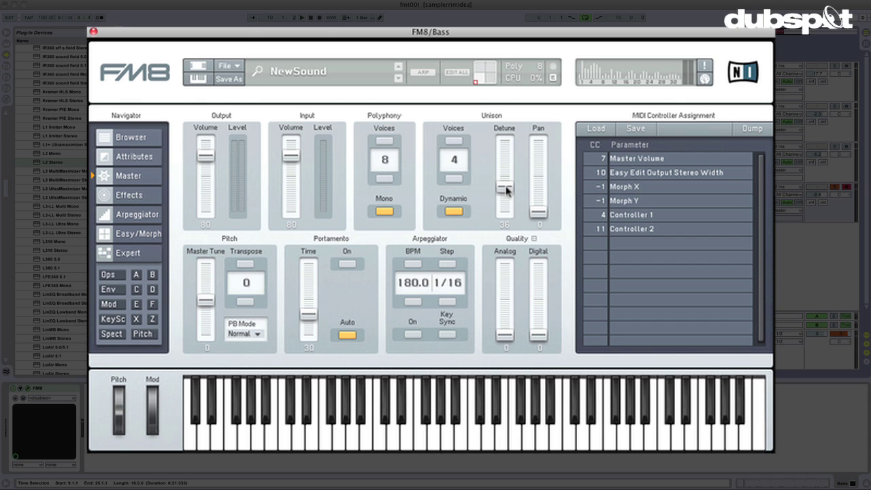
pyautogui.moveTo(506, 192); pyautogui.dragTo(507, 179)
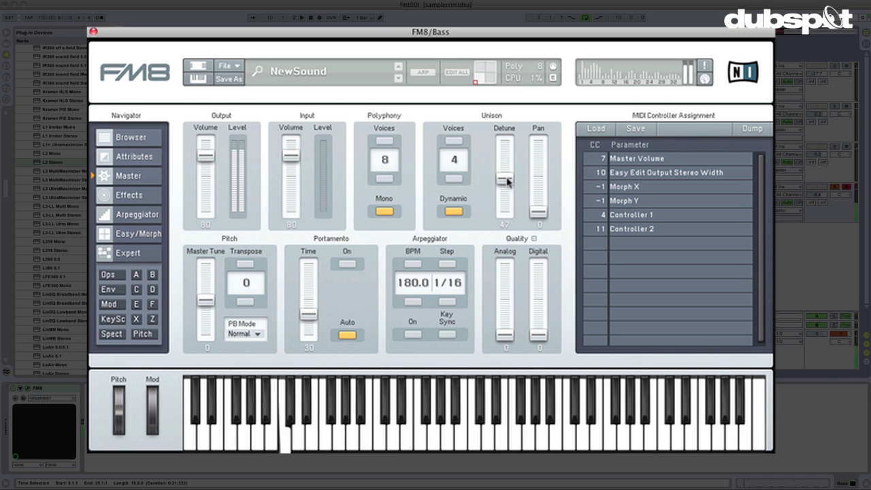
# - Compare the unison pan at 0 and 100, leaving it at 100, and set the unison detune to 39
pyautogui.moveTo(538, 212); pyautogui.dragTo(539, 113)
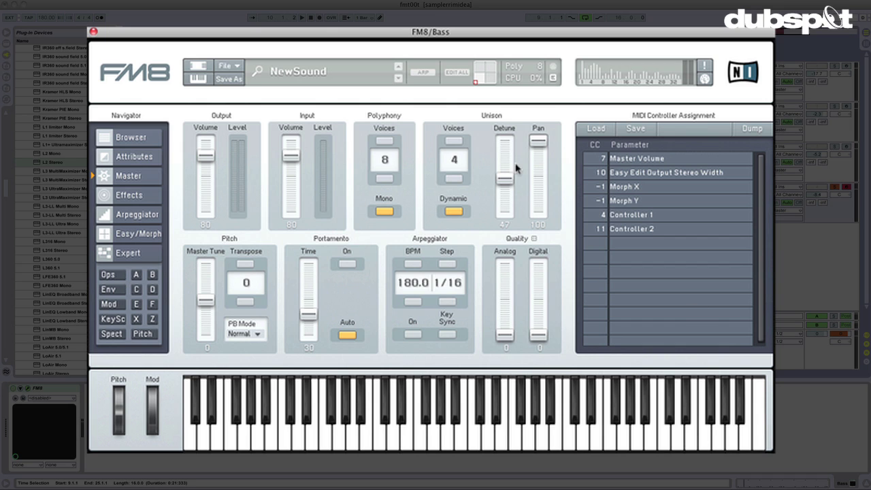
pyautogui.click(543, 205)
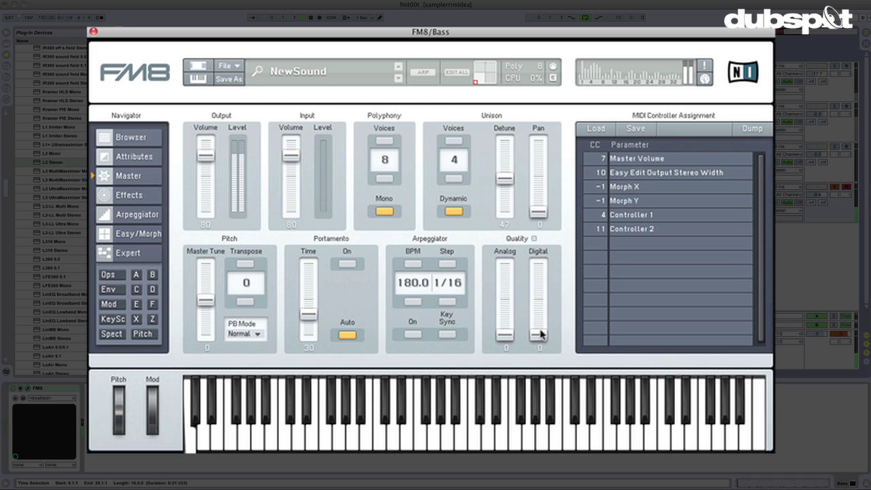
pyautogui.moveTo(507, 179); pyautogui.dragTo(507, 189)
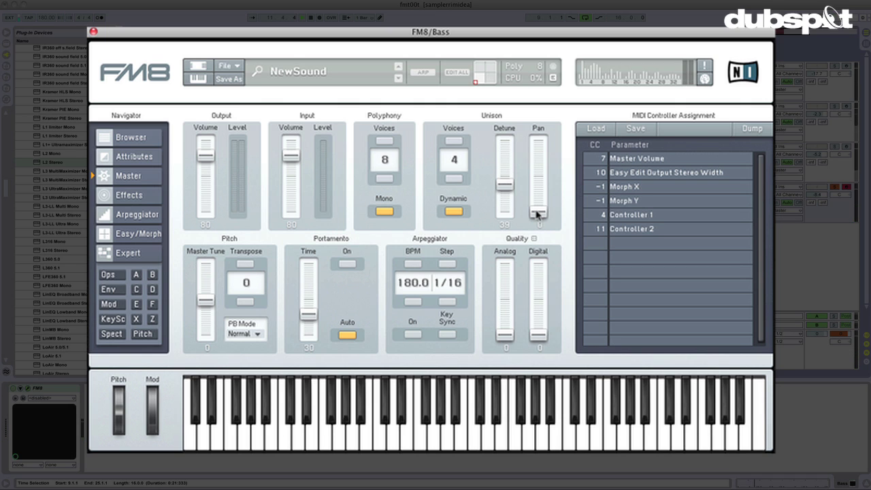
pyautogui.moveTo(535, 211); pyautogui.dragTo(543, 66)
# - Turn on portamento, audition a time of 50, and return the time to 30
pyautogui.click(347, 265)
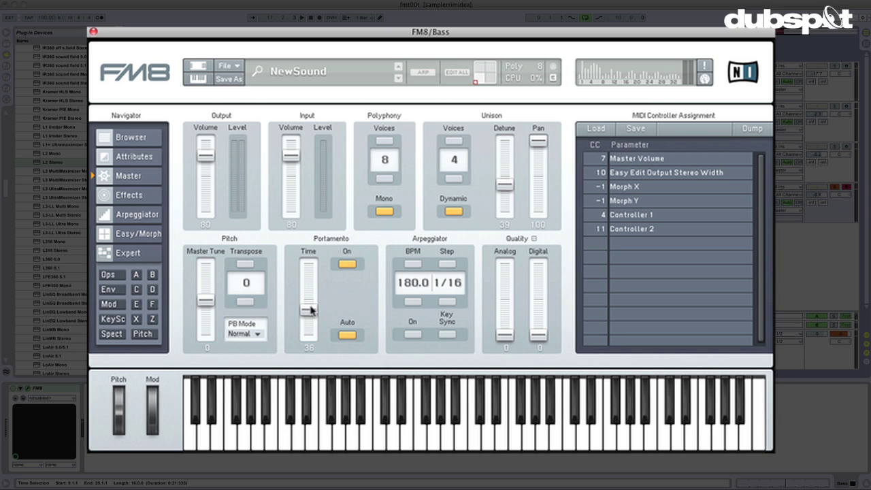
pyautogui.moveTo(310, 314); pyautogui.dragTo(314, 297)
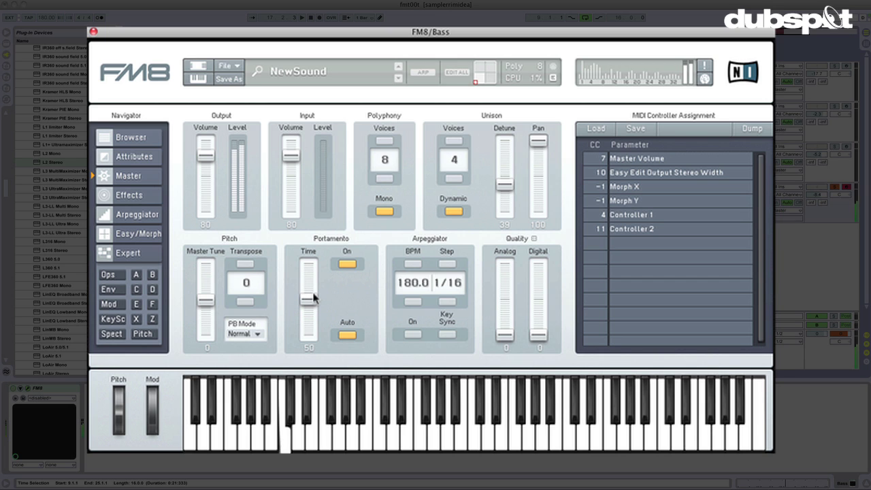
pyautogui.moveTo(313, 298); pyautogui.dragTo(309, 315)
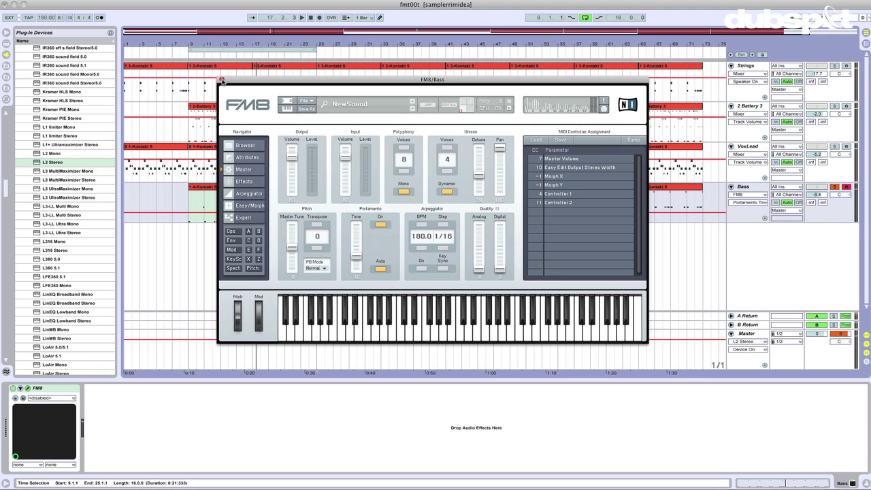
# - Close the FM8 window, play the soloed Bass loop from the arrangement, and reopen the FM8 window
pyautogui.click(221, 79)
pyautogui.hscroll(3, 508, 294)
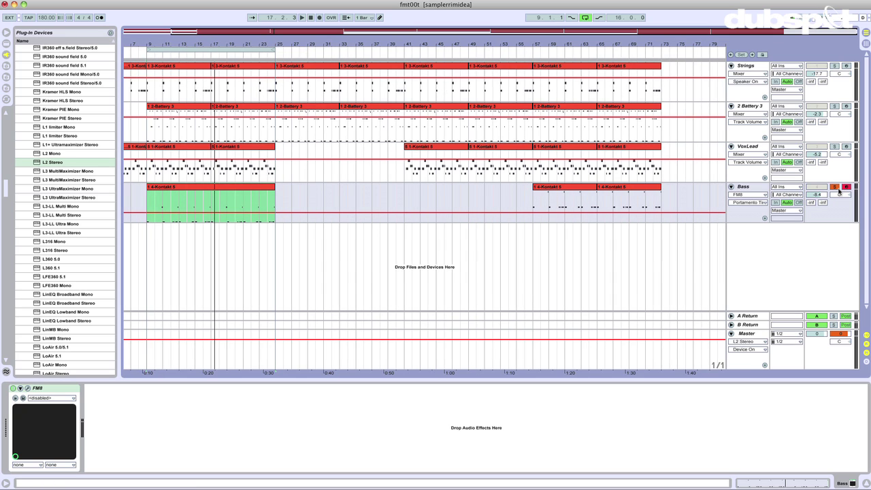
pyautogui.press('space')
pyautogui.click(32, 390)
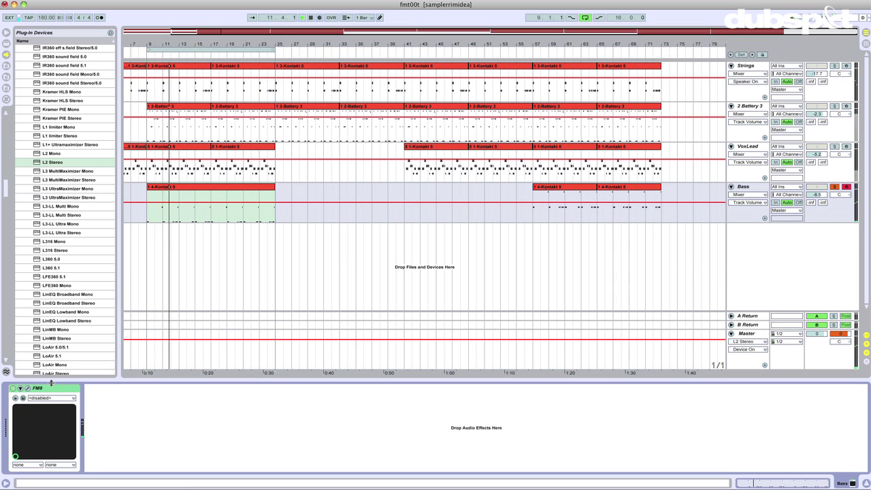
pyautogui.click(28, 388)
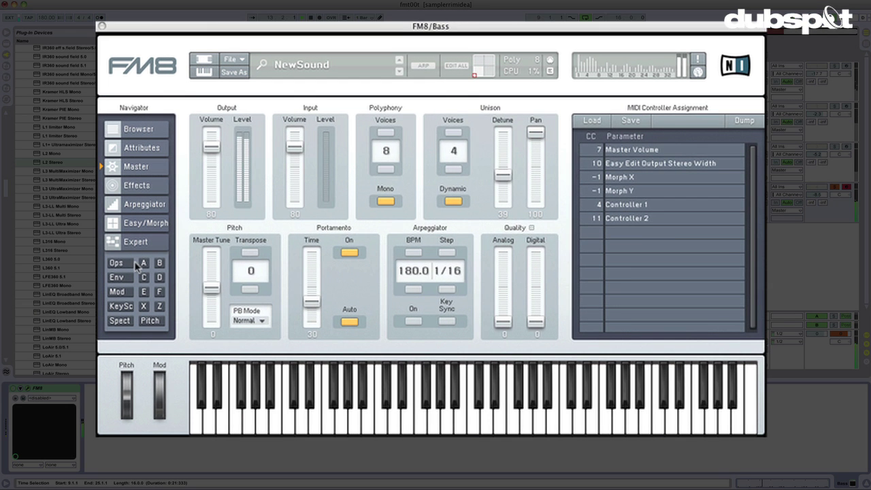
# - Open operator E with its attack breakpoint selected, and unsolo the Bass track at a lower volume to hear it in the mix
pyautogui.click(243, 217)
pyautogui.click(672, 217)
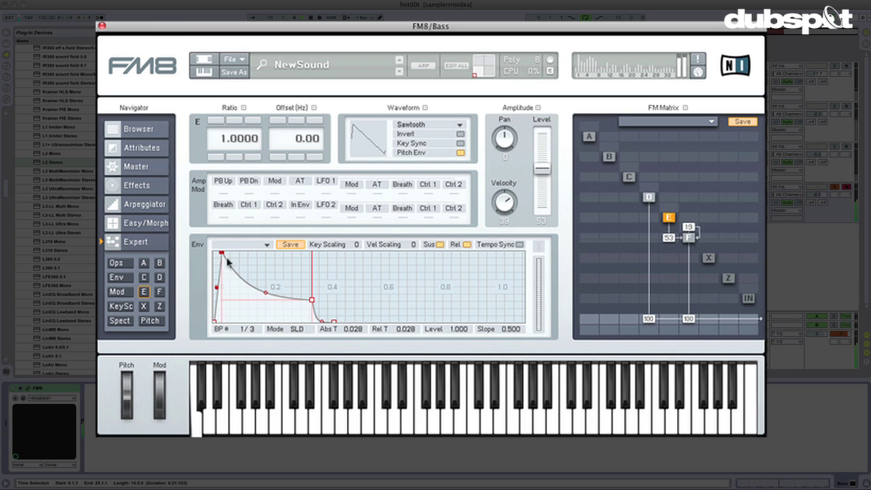
pyautogui.moveTo(220, 254)
pyautogui.mouseDown()
pyautogui.moveTo(245, 250)
pyautogui.moveTo(221, 252)
pyautogui.mouseUp()
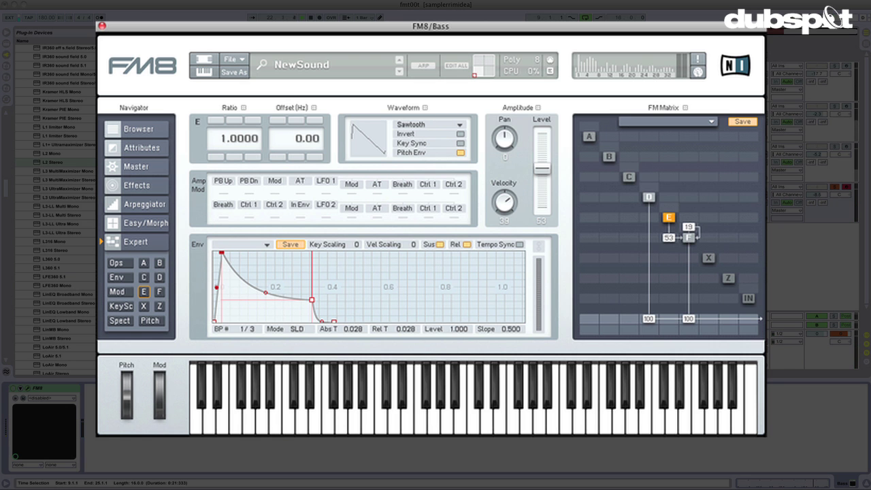
pyautogui.click(839, 193)
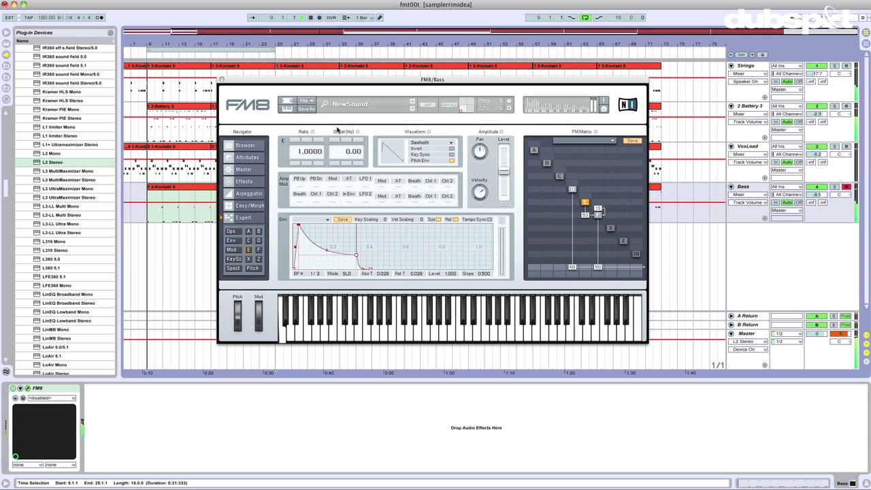
pyautogui.moveTo(816, 194); pyautogui.dragTo(817, 203)
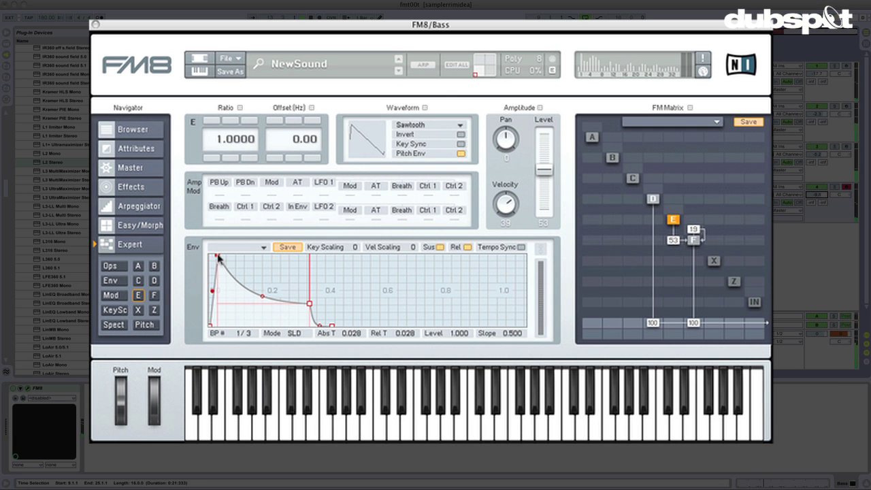
# - Lengthen operator E's envelope attack to 0.100 and set its release time to 0.048
pyautogui.moveTo(298, 224); pyautogui.dragTo(306, 224)
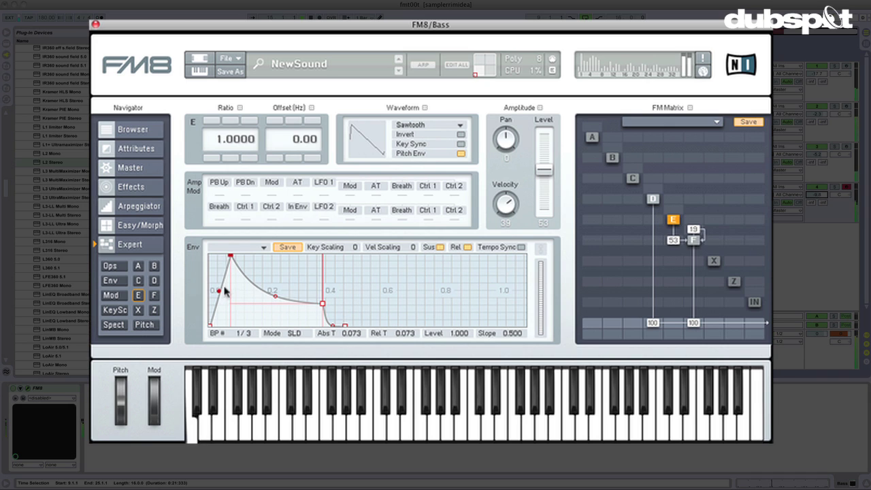
pyautogui.moveTo(230, 255); pyautogui.dragTo(237, 256)
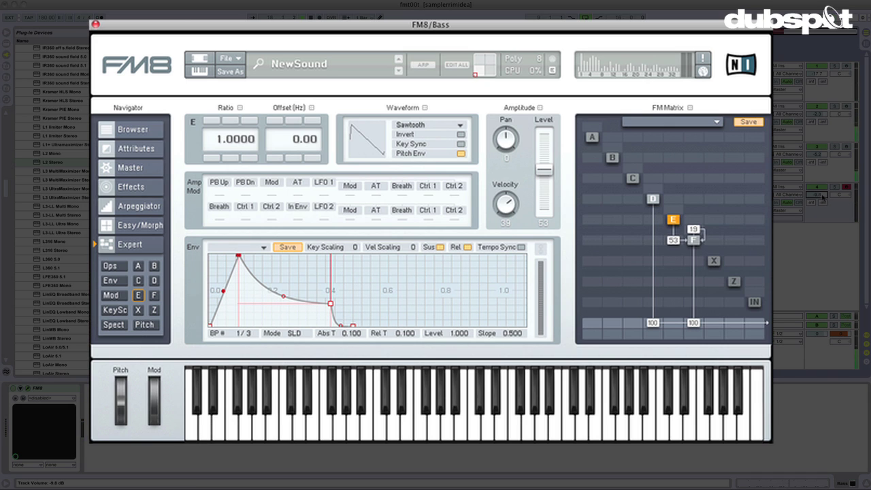
pyautogui.moveTo(352, 325); pyautogui.dragTo(344, 325)
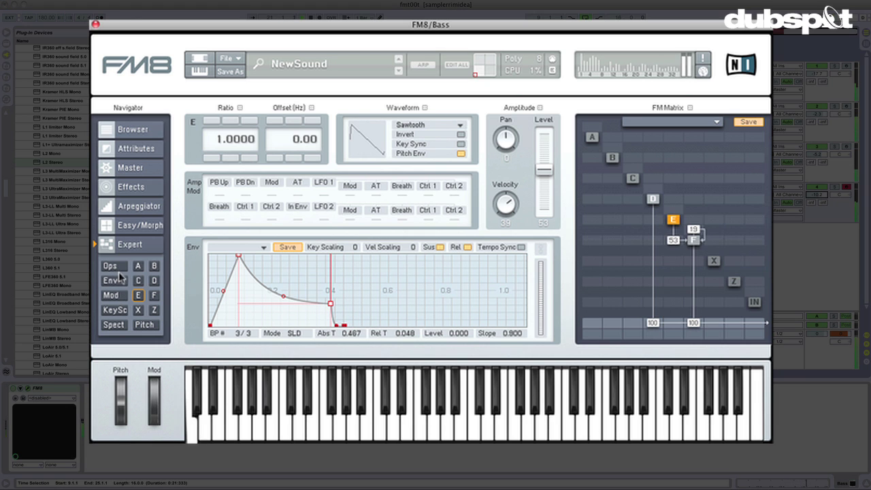
# - Check the Master and operator overview pages, then return to operator E and set its envelope decay time to 0.374
pyautogui.click(132, 170)
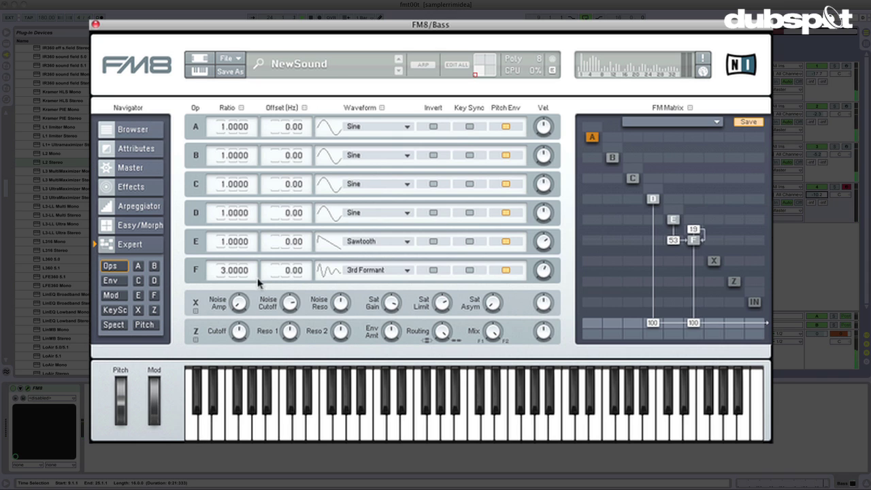
pyautogui.click(110, 266)
pyautogui.click(673, 220)
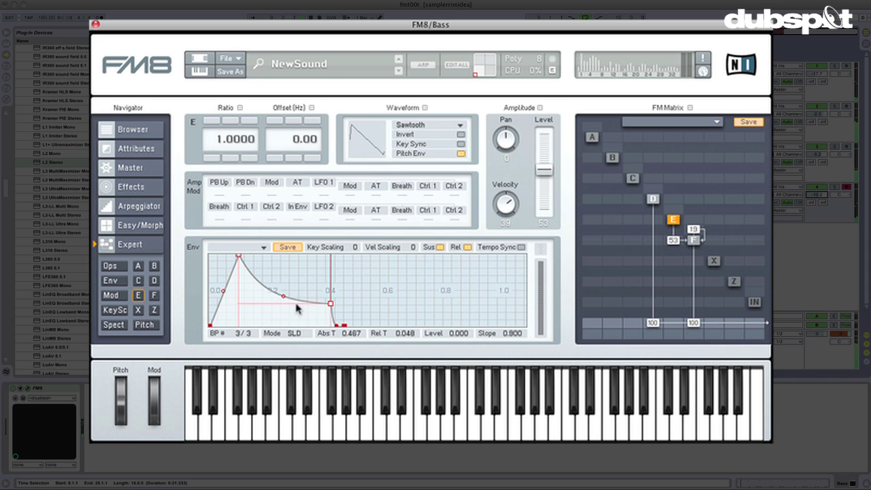
pyautogui.moveTo(331, 307)
pyautogui.mouseDown()
pyautogui.moveTo(292, 311)
pyautogui.moveTo(346, 312)
pyautogui.moveTo(350, 320)
pyautogui.moveTo(347, 303)
pyautogui.mouseUp()
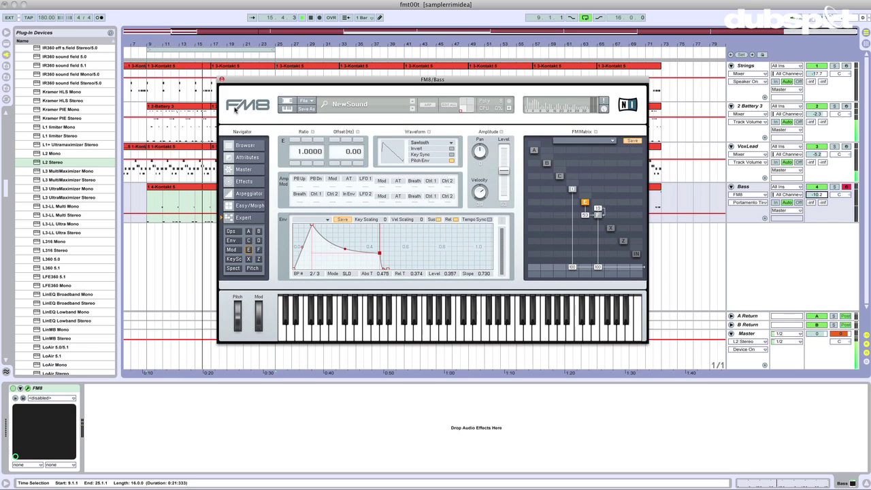
# - Close the FM8 window, reopen it to review operator E's settings, and close it again to return to the arrangement
pyautogui.click(221, 79)
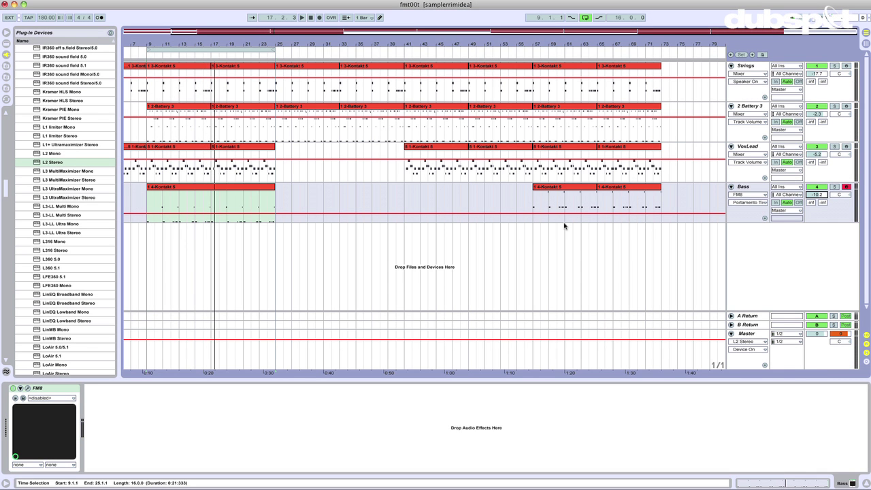
pyautogui.click(28, 389)
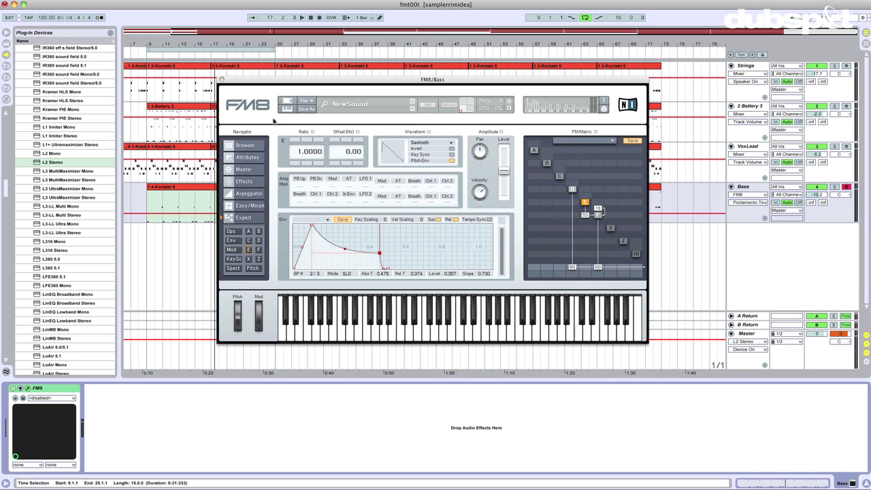
pyautogui.click(221, 79)
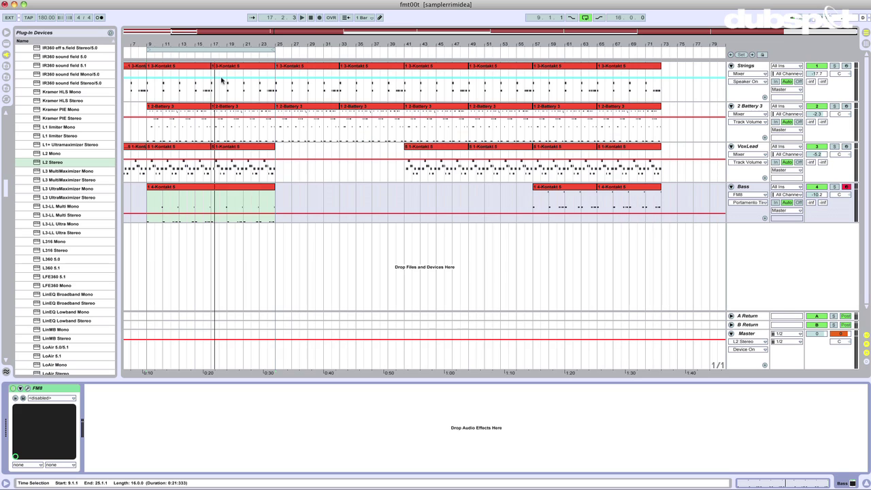